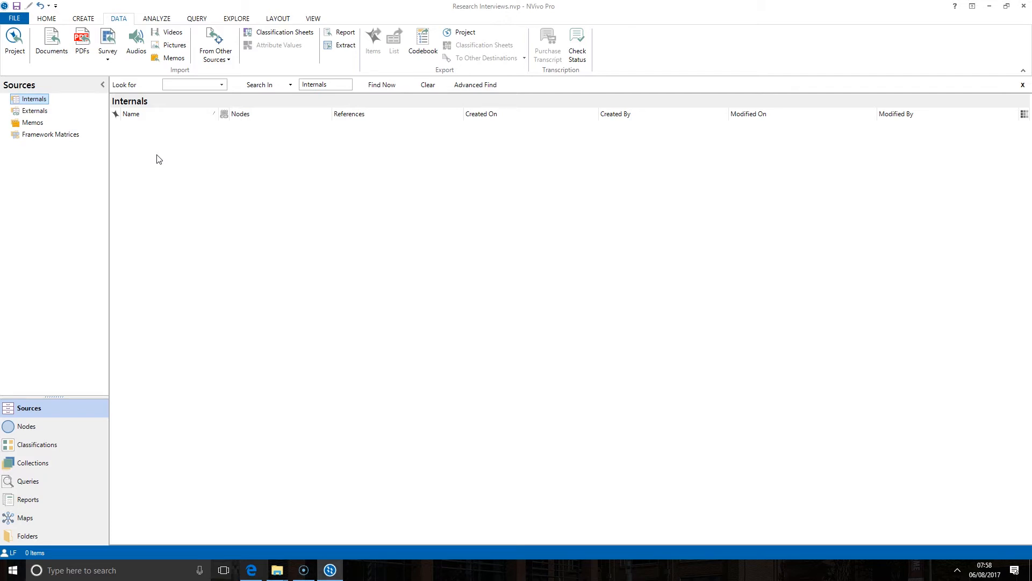
# - Create a folder named Interviews under the Internals sources
pyautogui.click(33, 123)
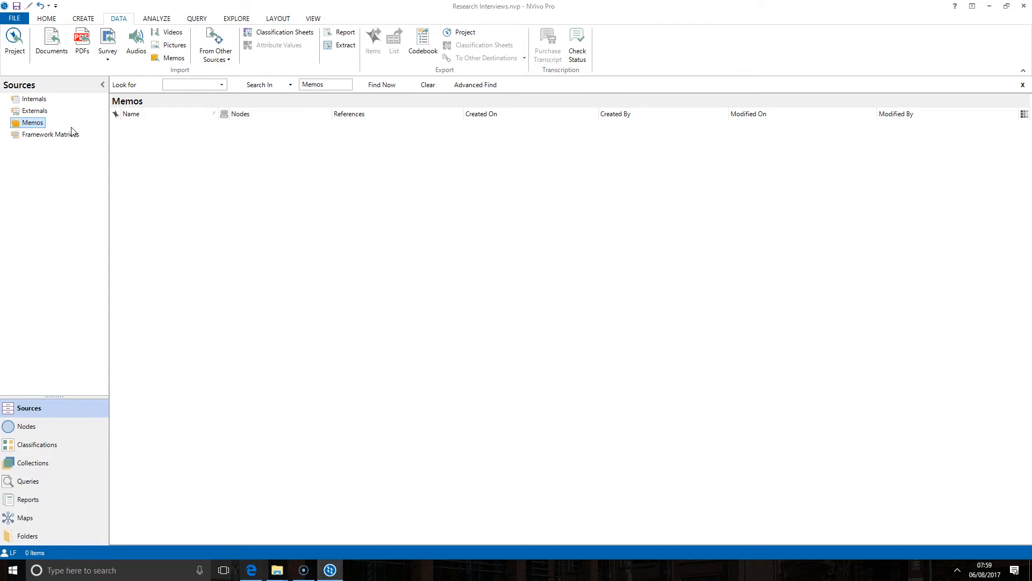
pyautogui.click(34, 99)
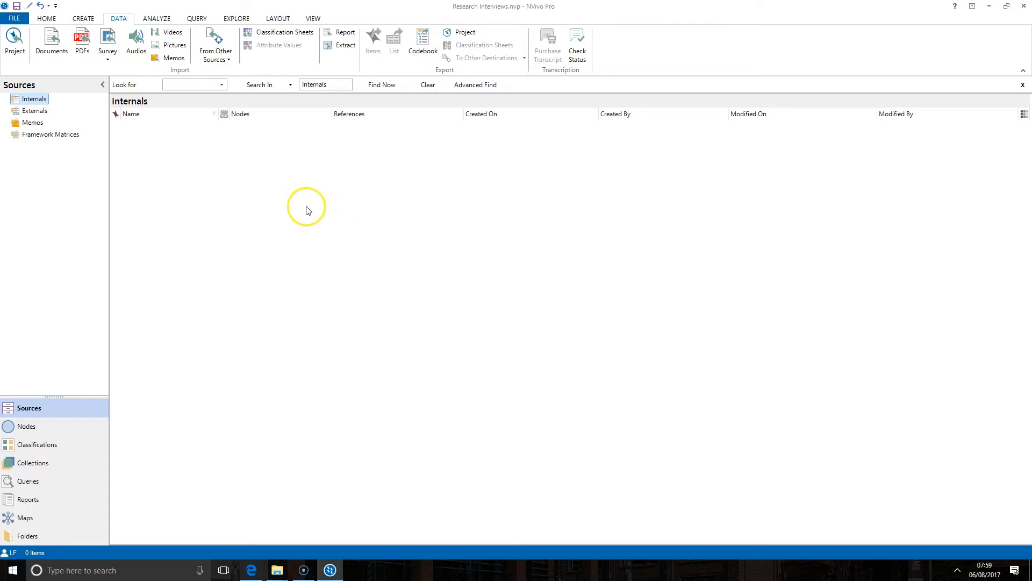
pyautogui.rightClick(44, 101)
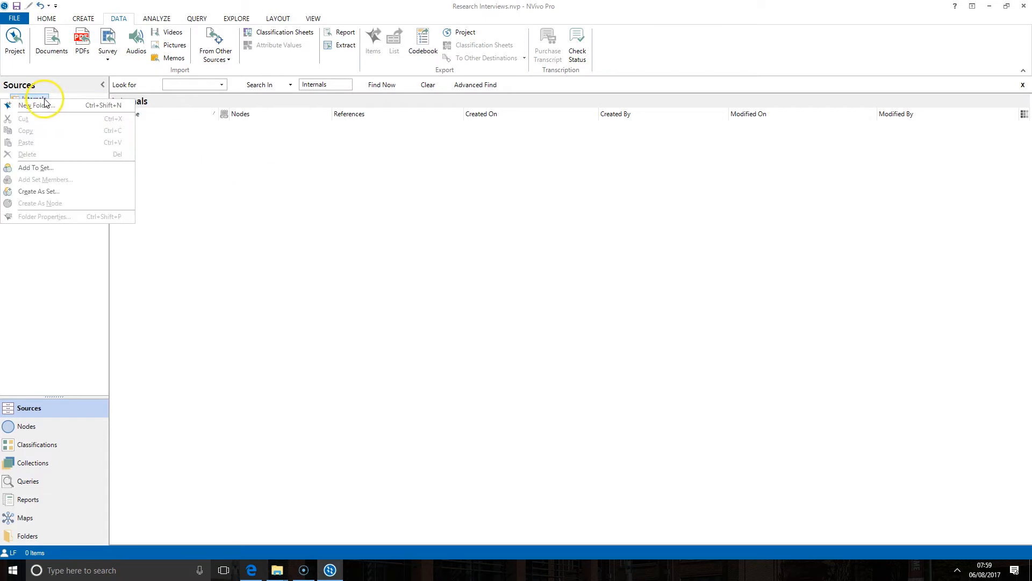
pyautogui.click(42, 105)
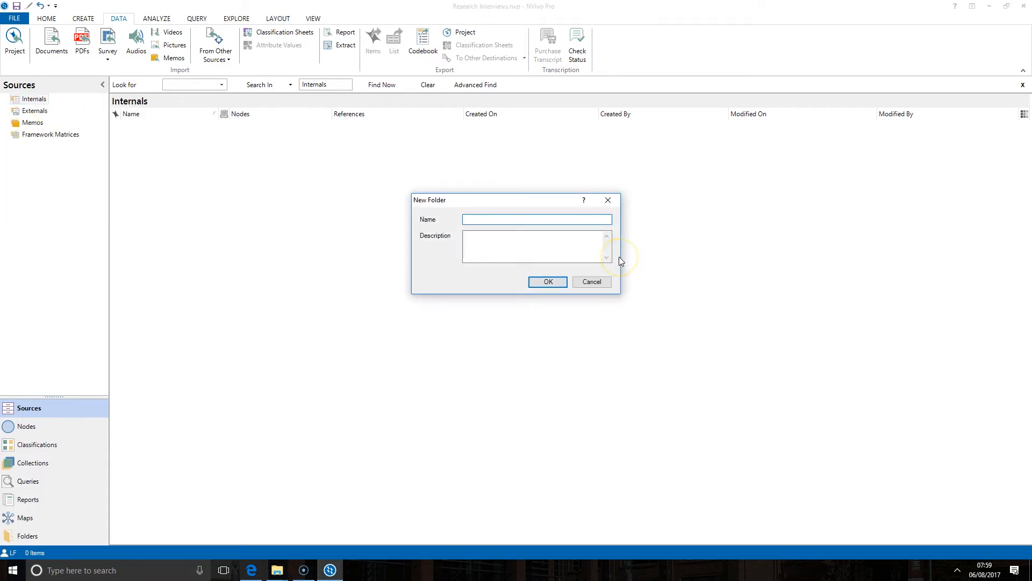
pyautogui.write('Interviews')
pyautogui.press('Return')
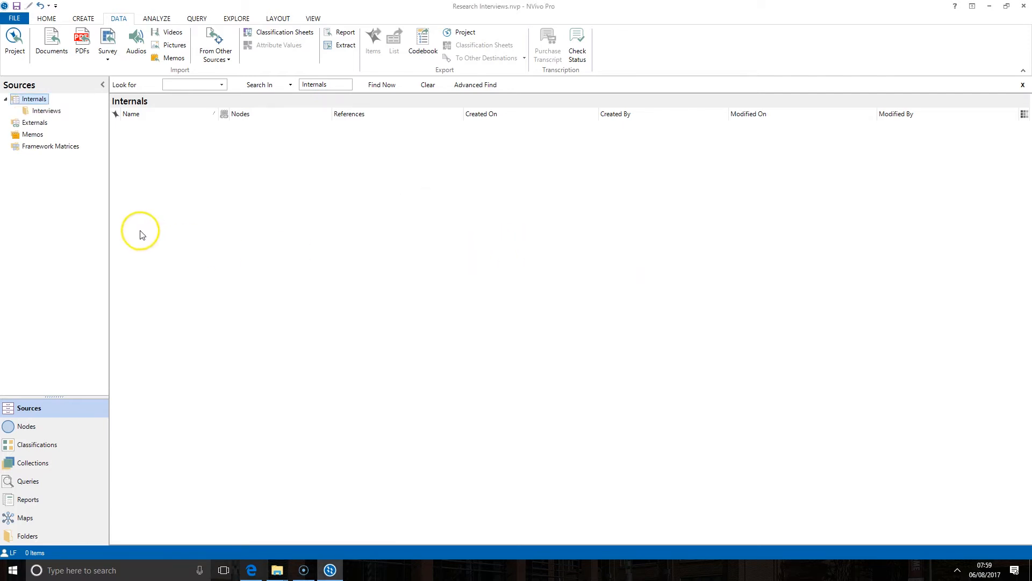
# - Create a second folder under Internals, named Literaure
pyautogui.rightClick(34, 99)
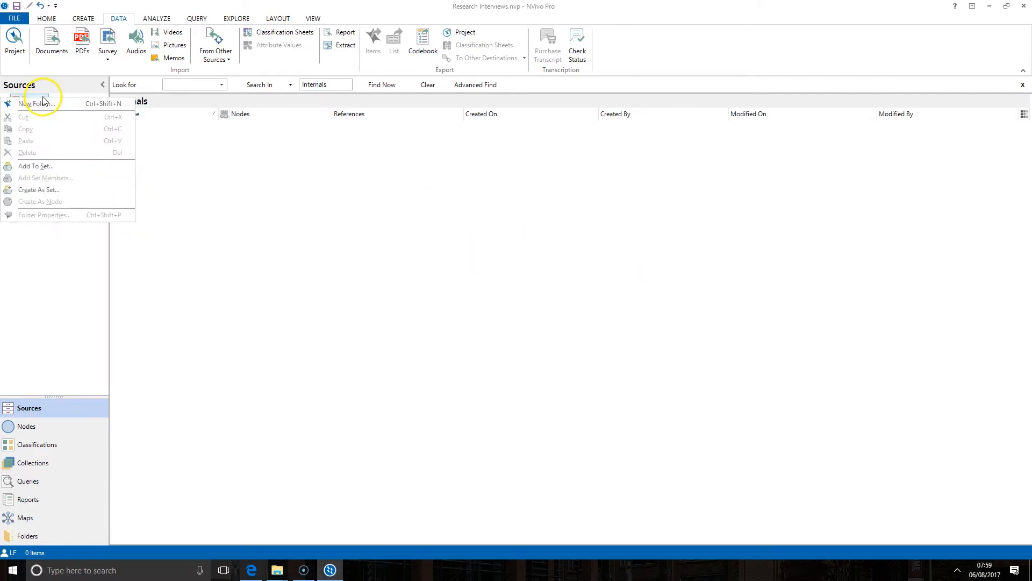
pyautogui.click(50, 103)
pyautogui.write('Literaure')
pyautogui.press('Return')
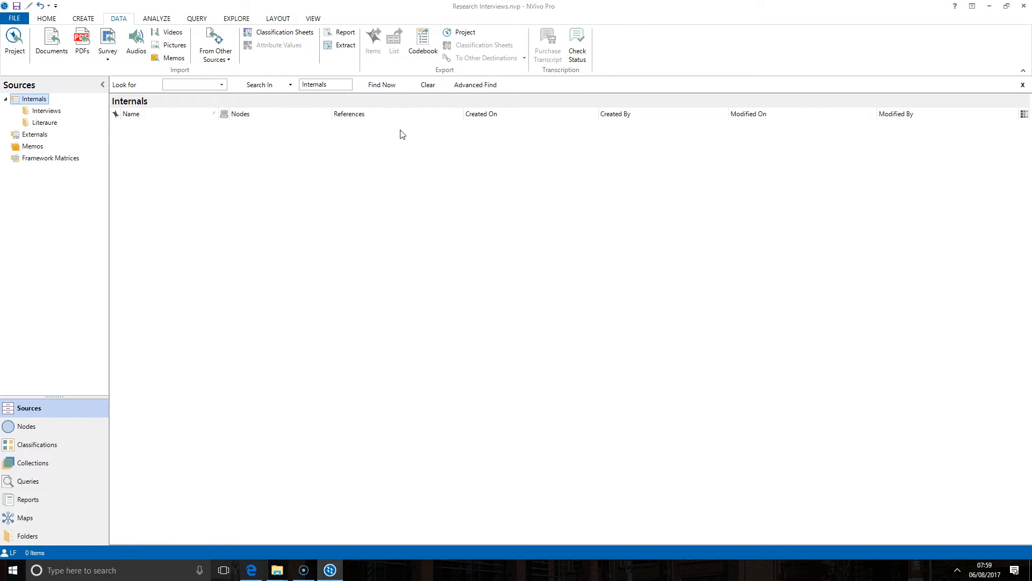
# - Correct the name of the misspelled folder under Internals to Literature through its folder properties
pyautogui.rightClick(52, 129)
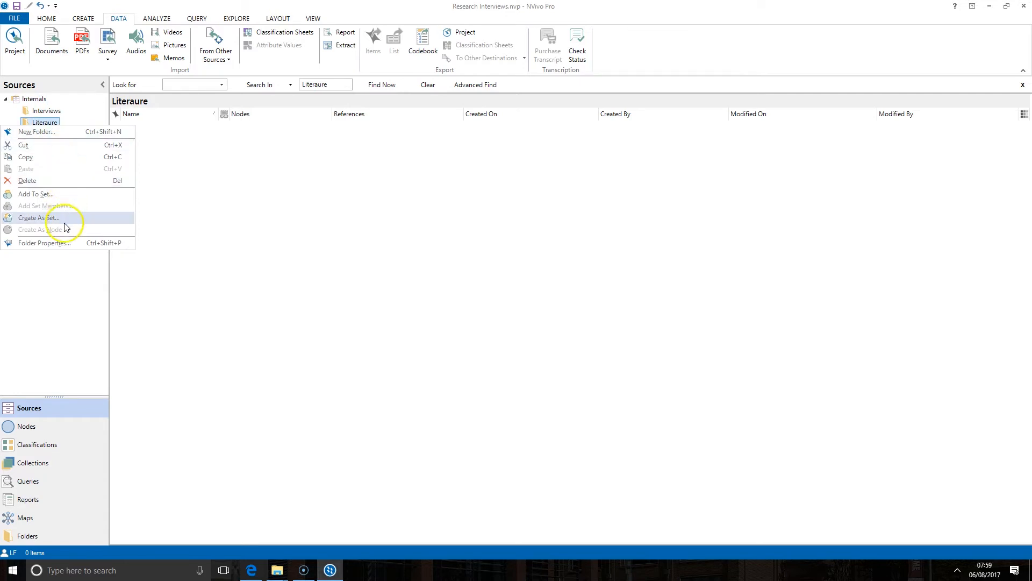
pyautogui.click(63, 246)
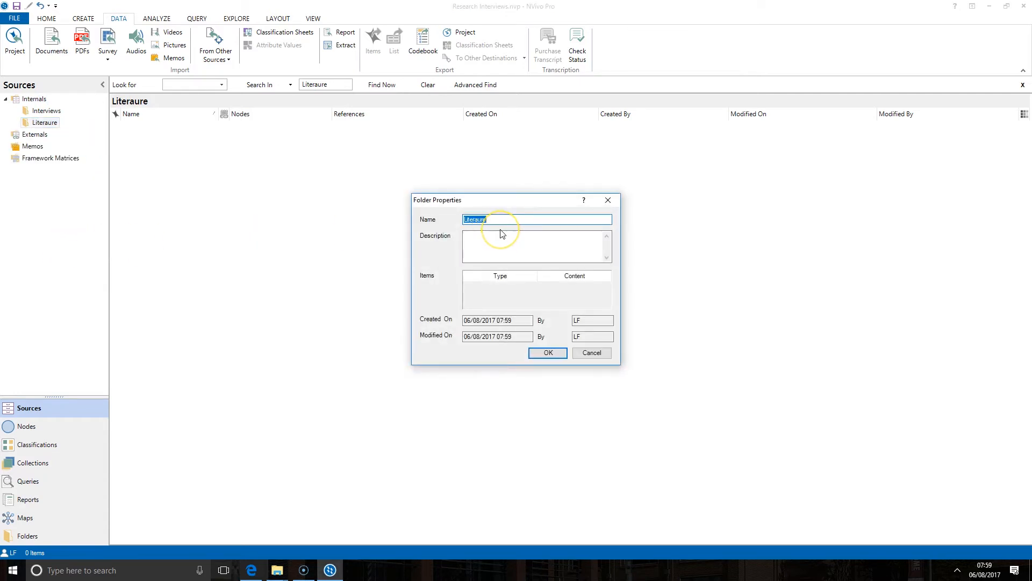
pyautogui.write('Literature')
pyautogui.press('Return')
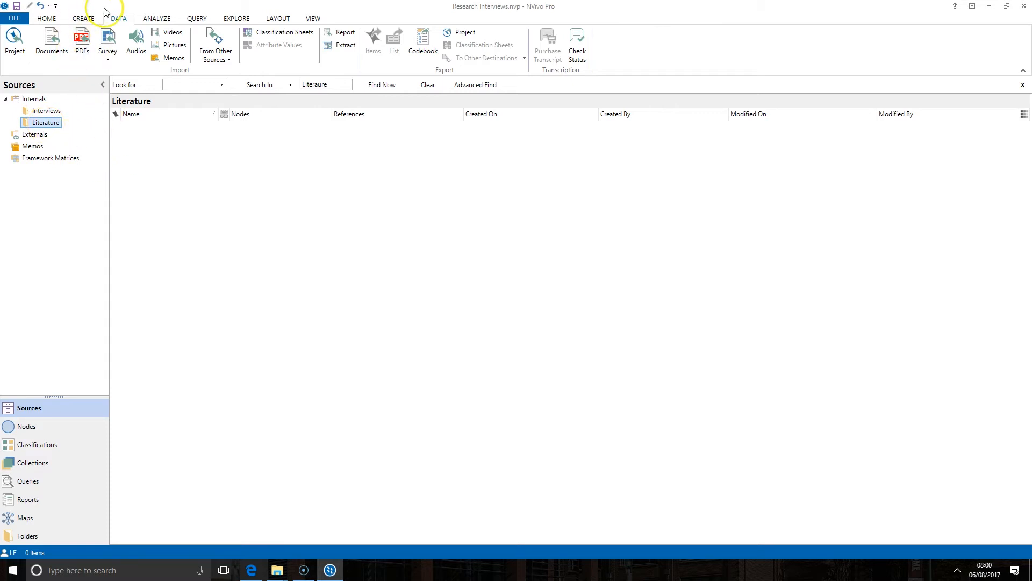
# - Import Journal Article.pdf from My data into the Literature folder, accepting the default PDF properties
pyautogui.click(79, 47)
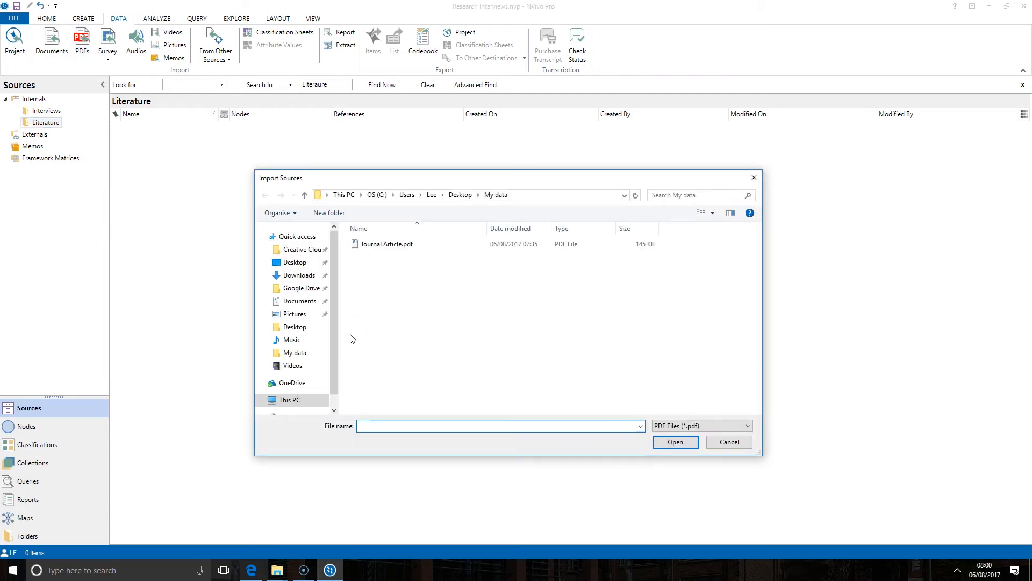
pyautogui.click(359, 248)
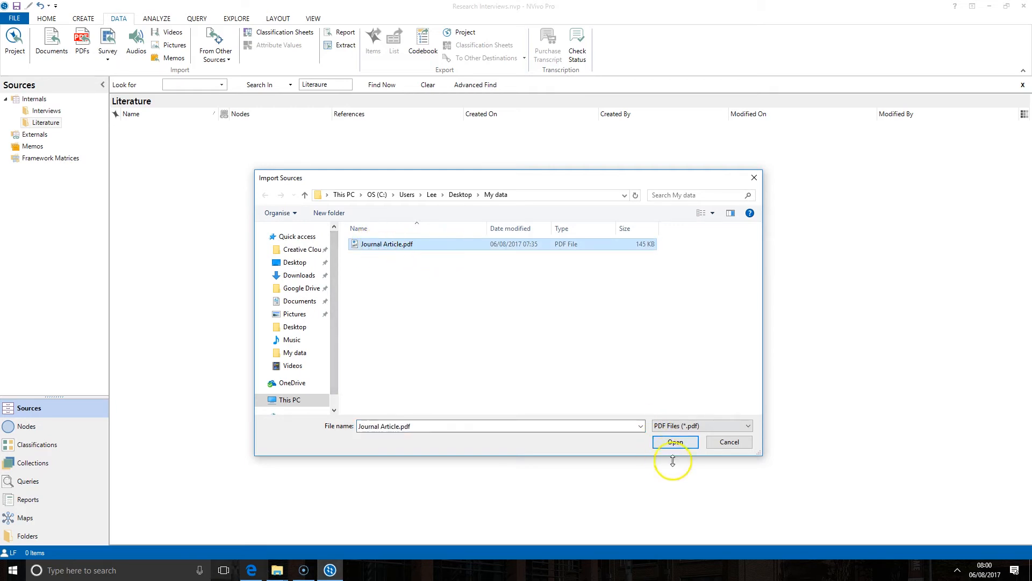
pyautogui.click(686, 442)
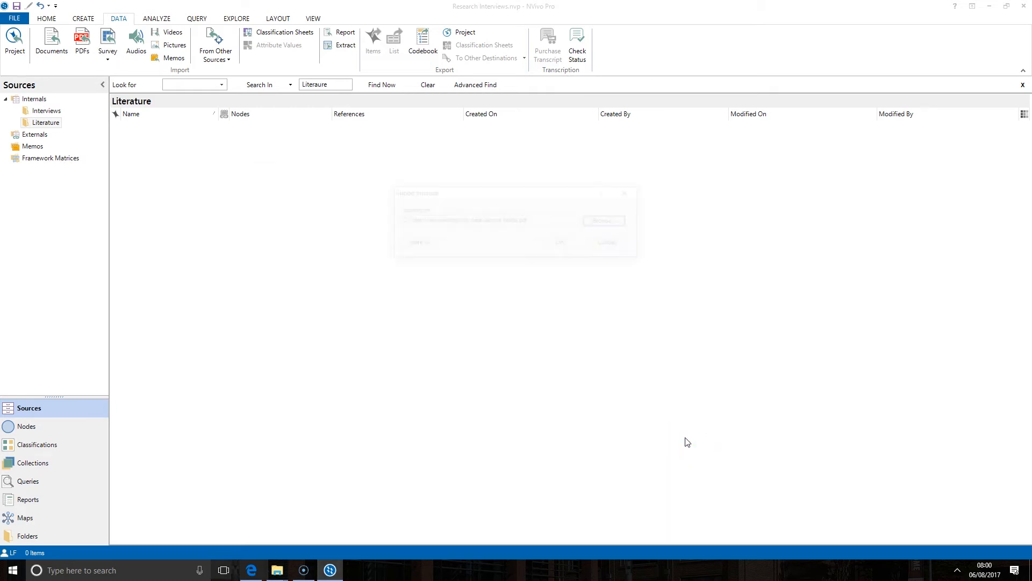
pyautogui.click(562, 243)
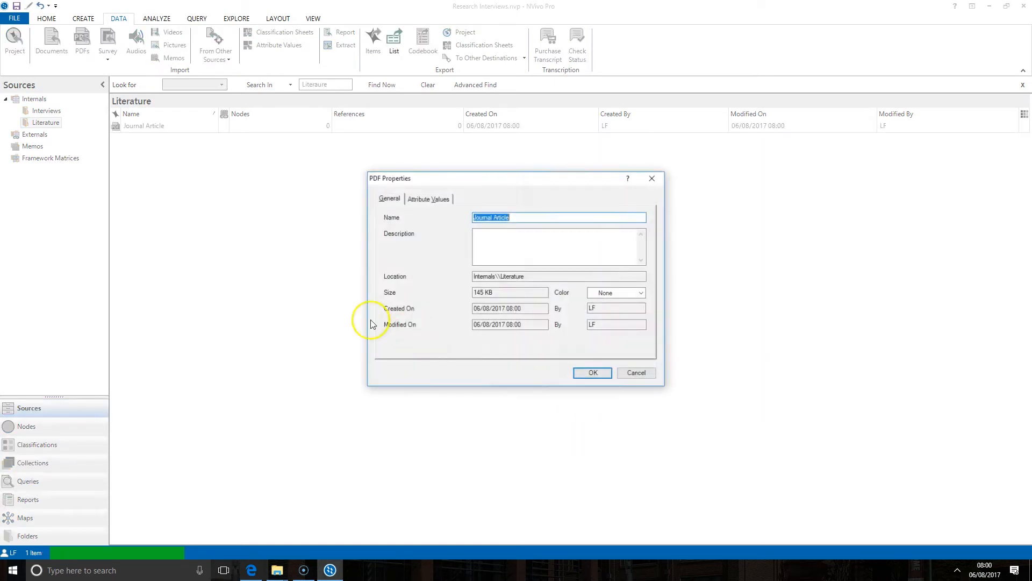
pyautogui.click(590, 369)
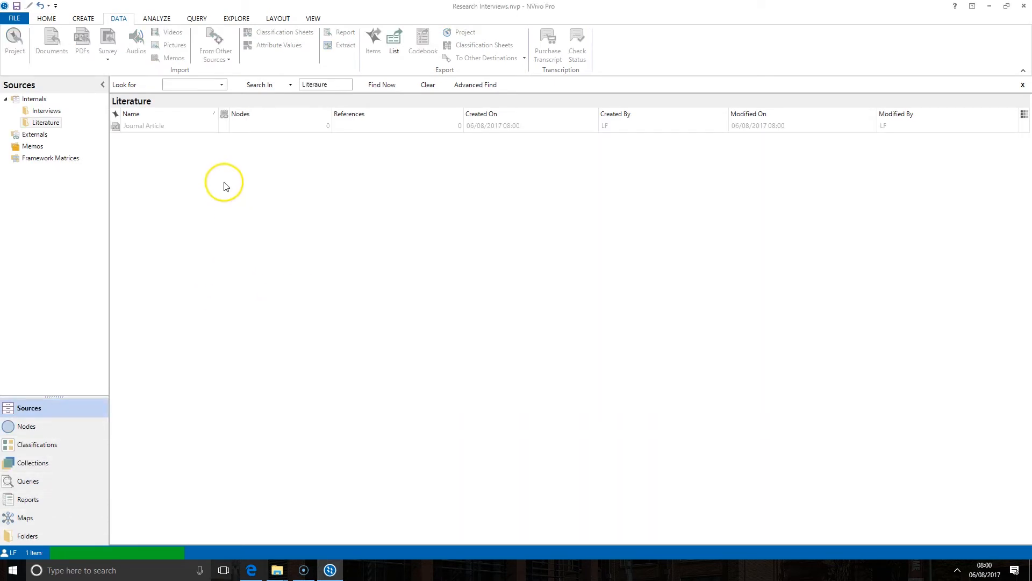
# - Move the Journal Article source into the Interviews folder and back into the Literature folder
pyautogui.click(177, 126)
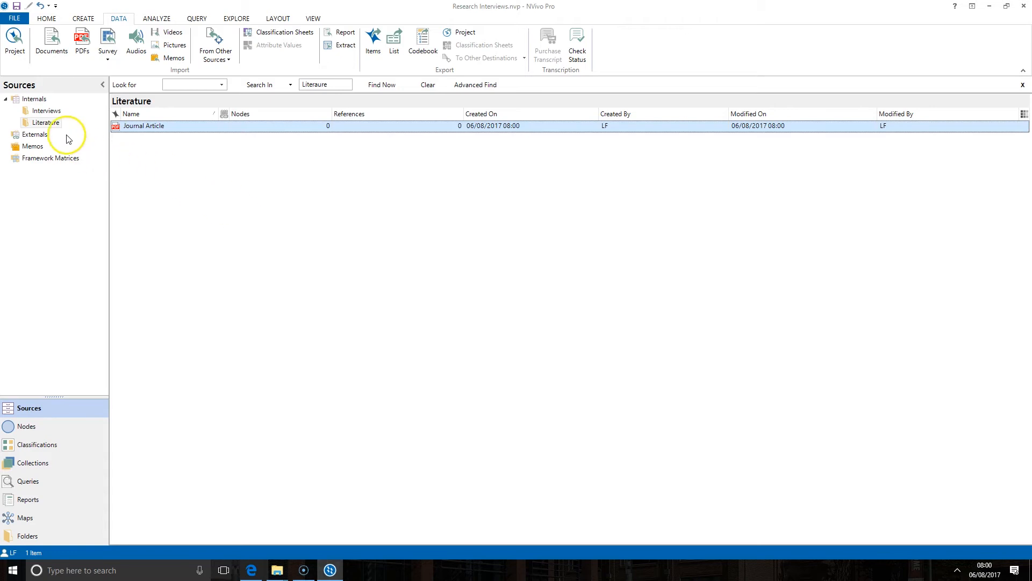
pyautogui.moveTo(148, 127); pyautogui.dragTo(58, 117)
pyautogui.click(54, 112)
pyautogui.click(143, 128)
pyautogui.moveTo(143, 128); pyautogui.dragTo(53, 123)
pyautogui.click(53, 126)
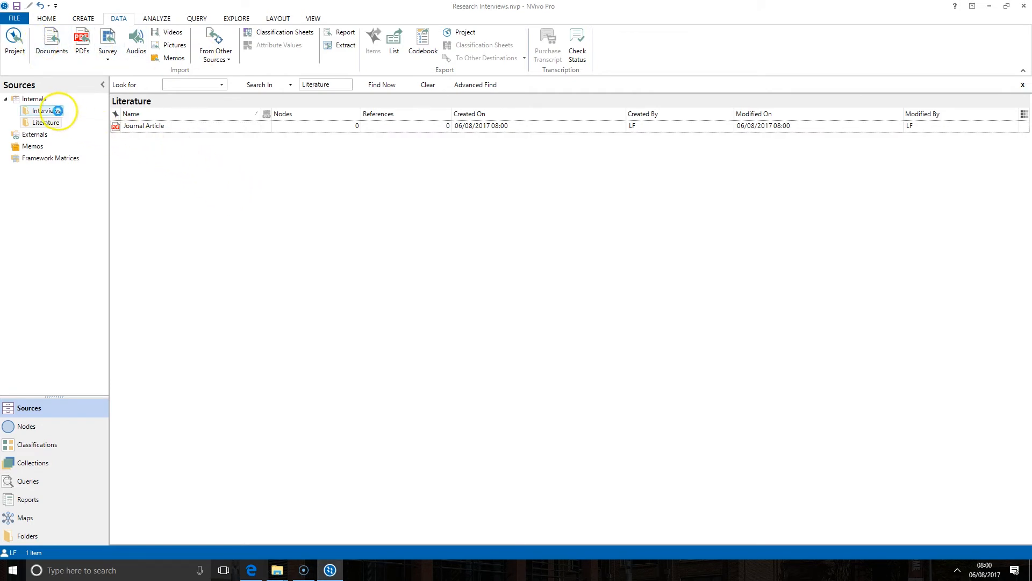
# - Import the interview Word document from My data into the Interviews folder, keeping the default document properties
pyautogui.click(60, 114)
pyautogui.rightClick(180, 156)
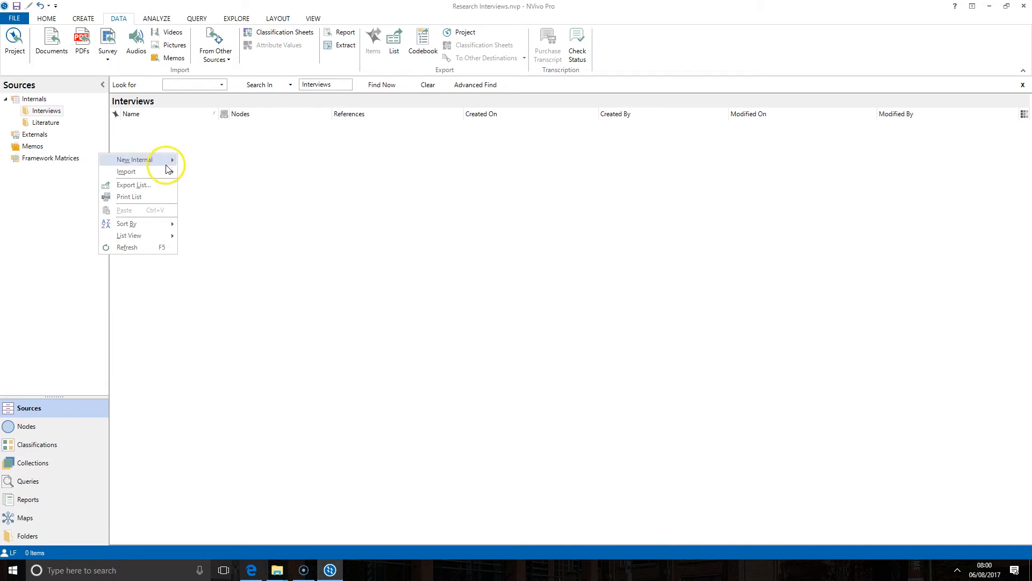
pyautogui.moveTo(164, 176)
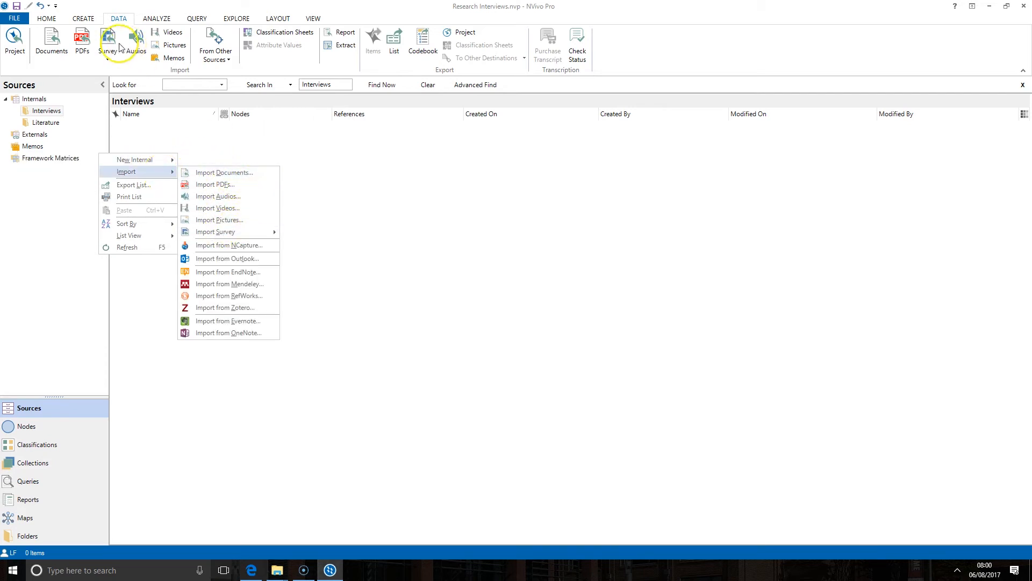
pyautogui.click(260, 173)
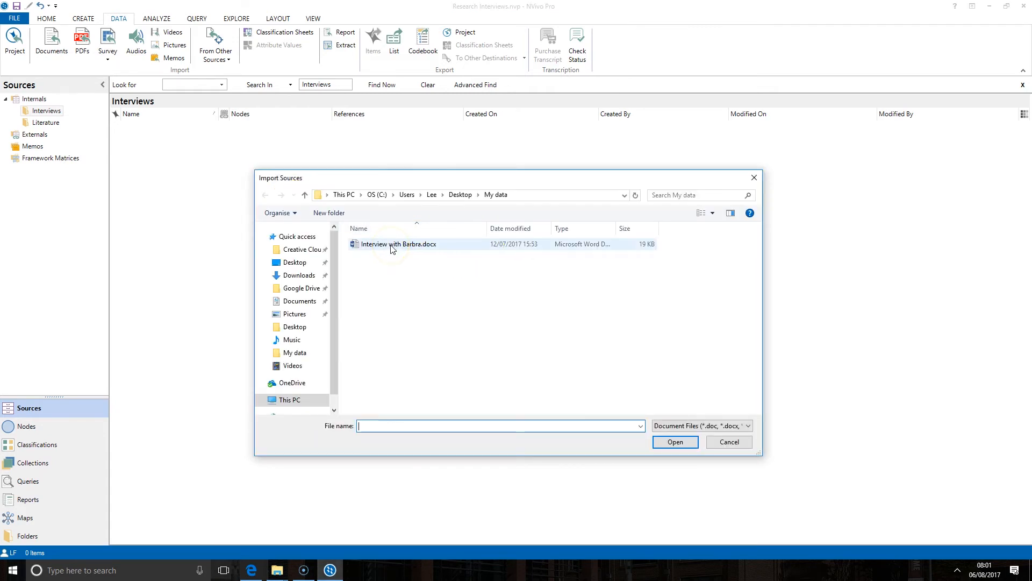
pyautogui.click(392, 246)
pyautogui.click(667, 447)
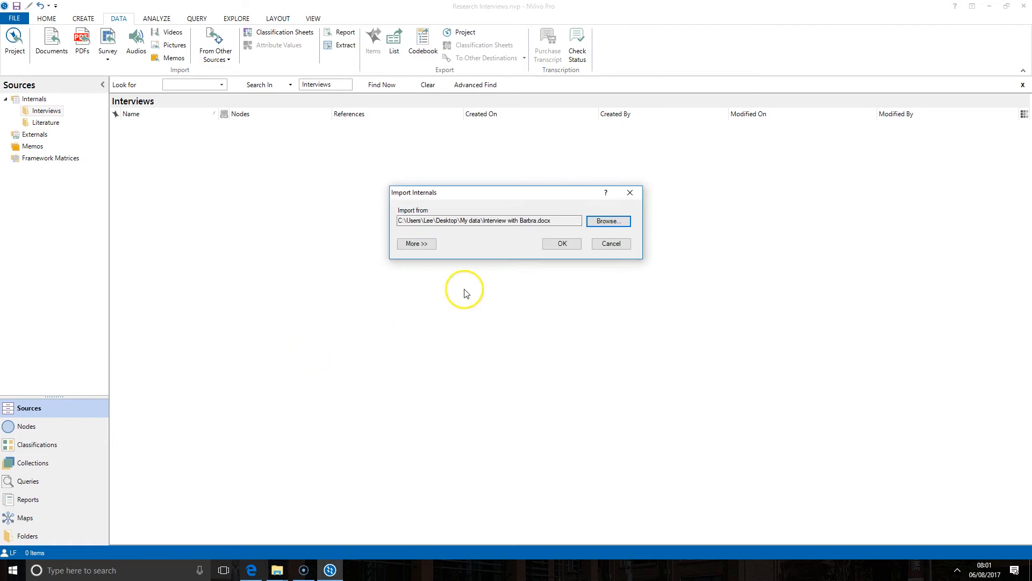
pyautogui.click(560, 244)
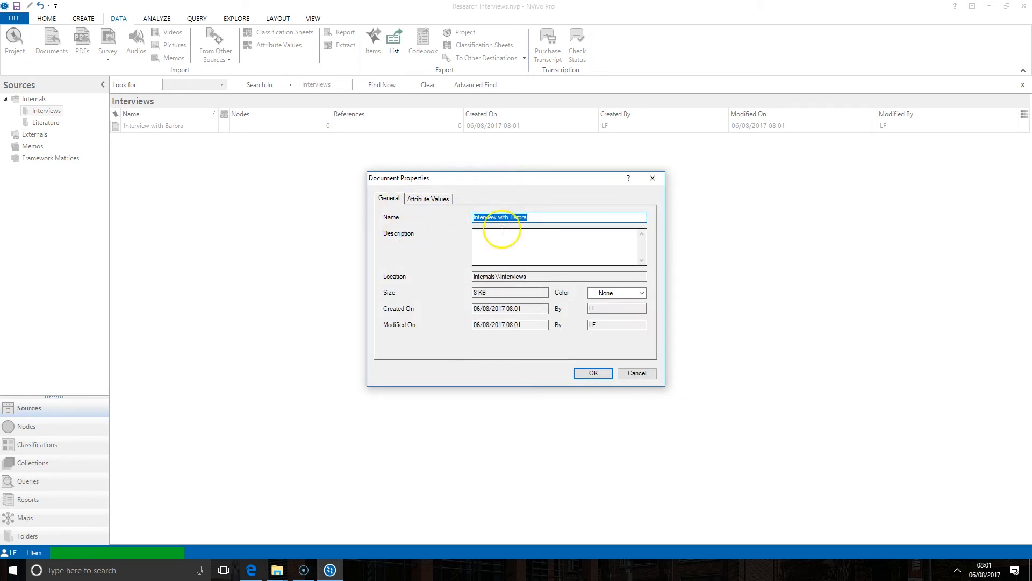
pyautogui.click(593, 373)
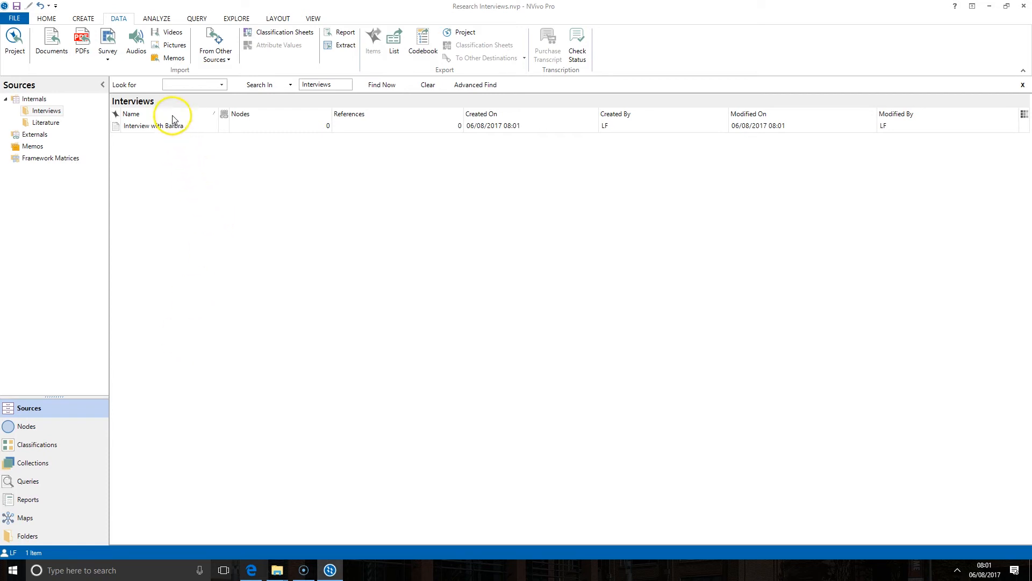
# - Review the imported interview's document properties, where its name can be edited, and keep them as they are
pyautogui.rightClick(167, 131)
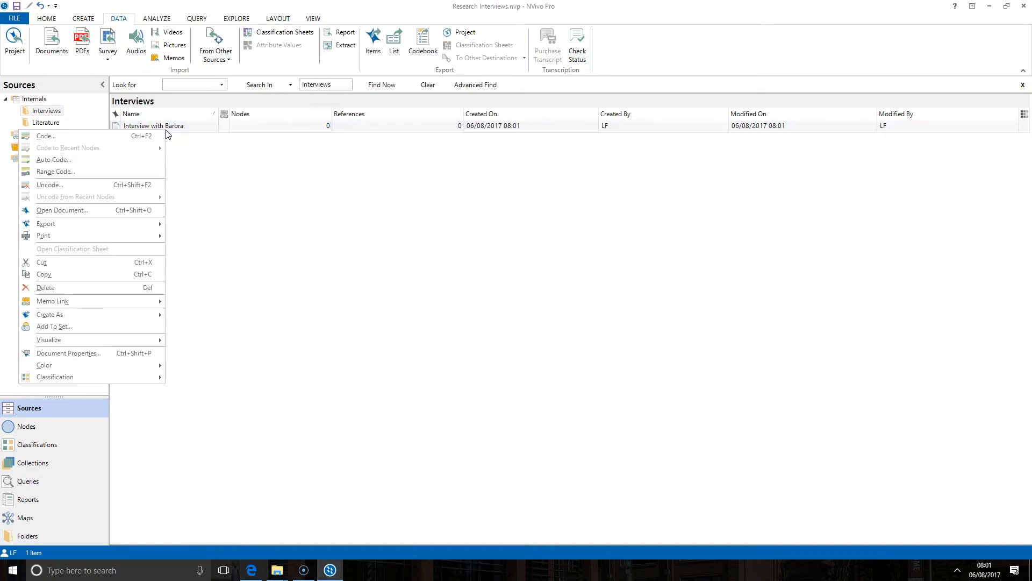
pyautogui.click(149, 357)
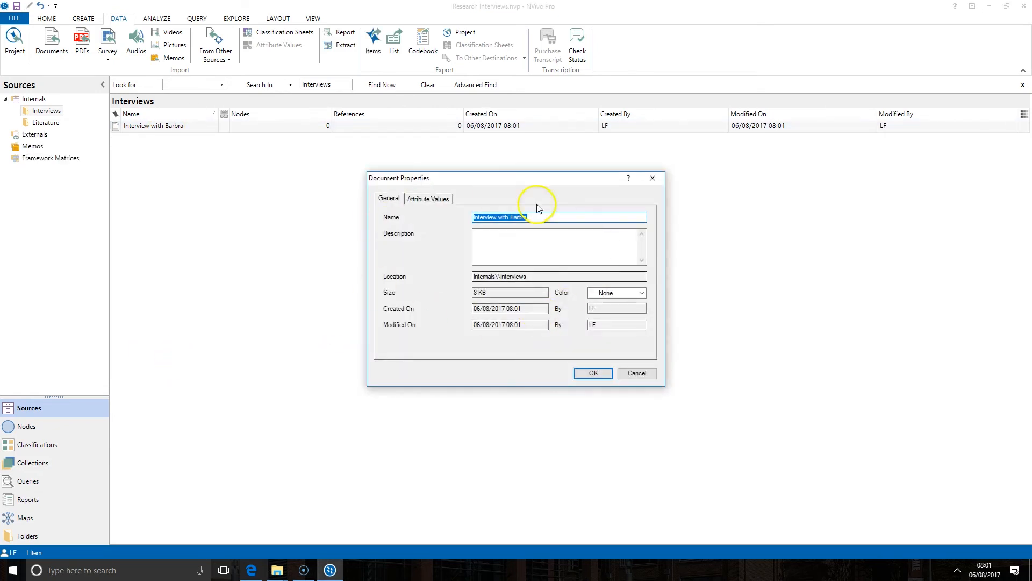
pyautogui.click(585, 217)
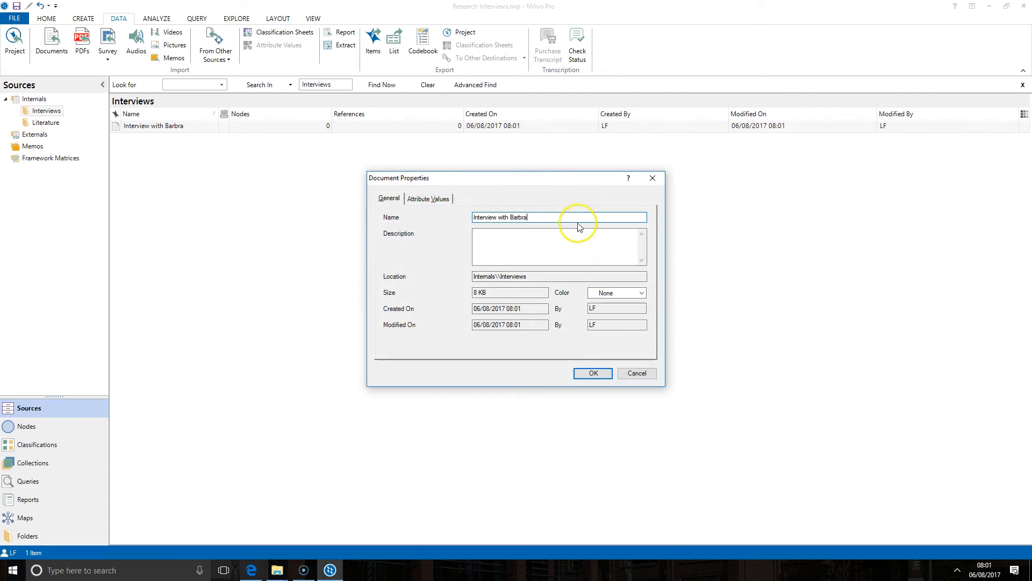
pyautogui.click(593, 373)
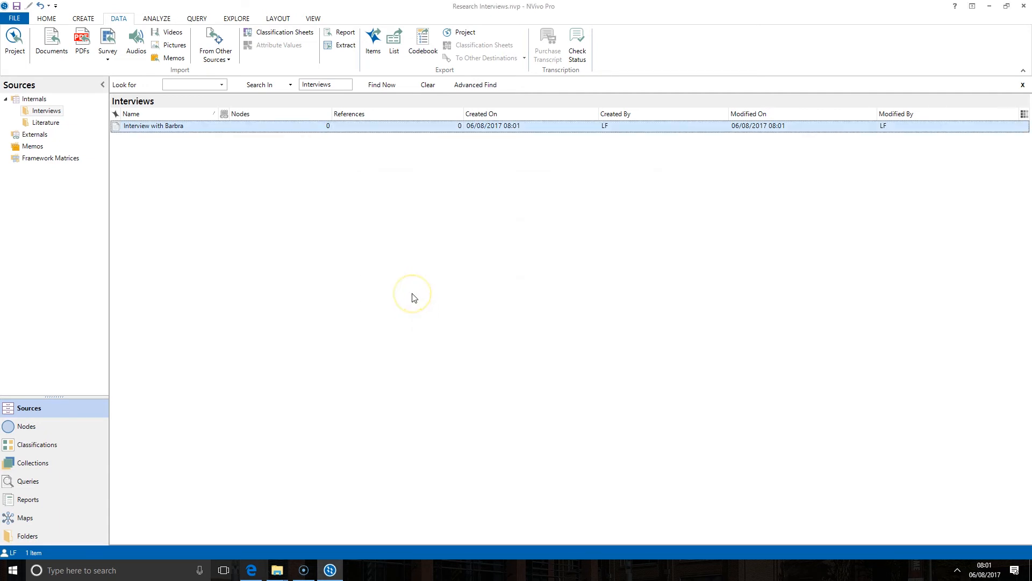
# - Open the interview document from the Interviews folder and the Journal Article from the Literature folder
pyautogui.click(53, 122)
pyautogui.click(54, 114)
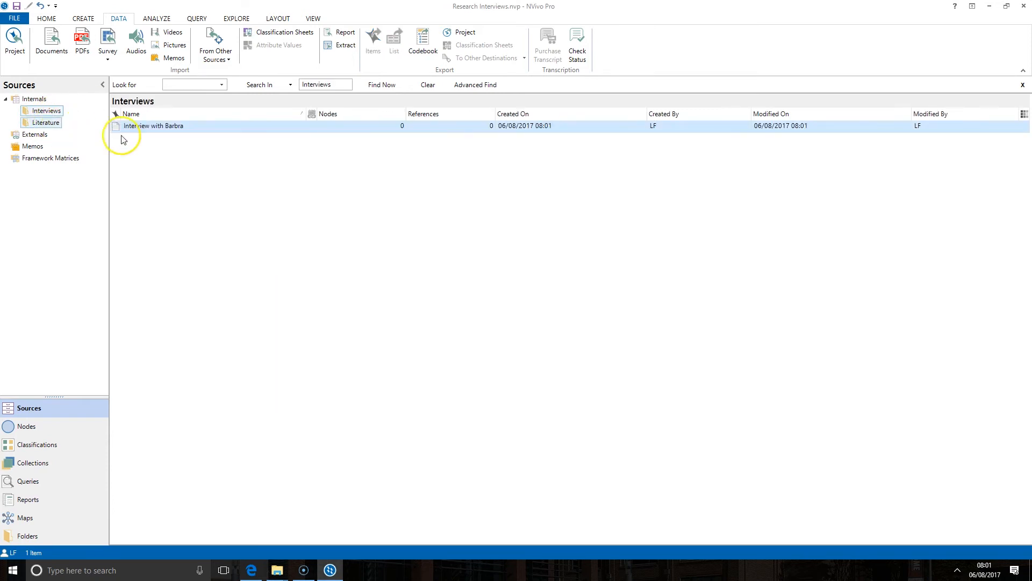
pyautogui.click(164, 126)
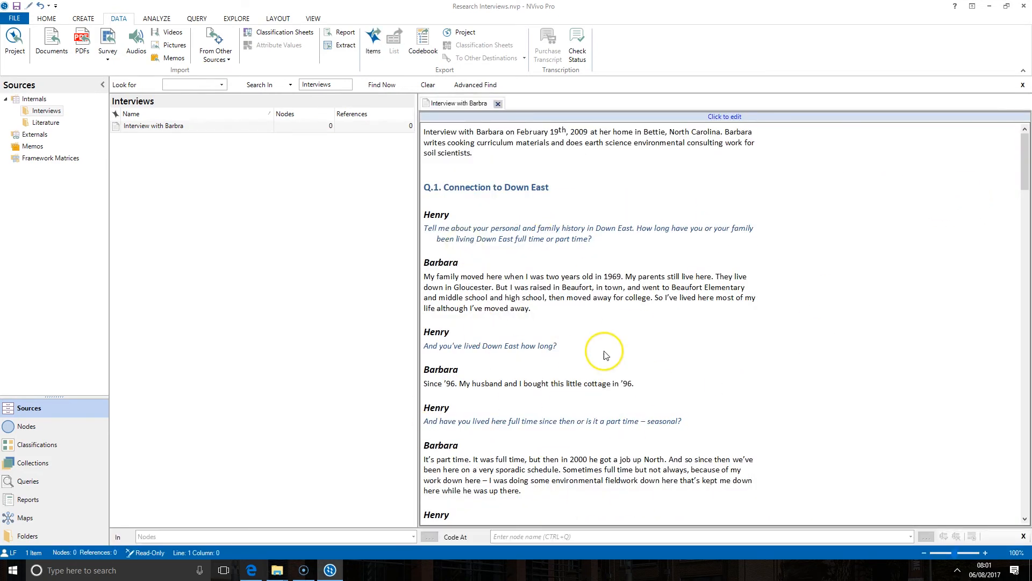
pyautogui.click(41, 127)
pyautogui.click(132, 126)
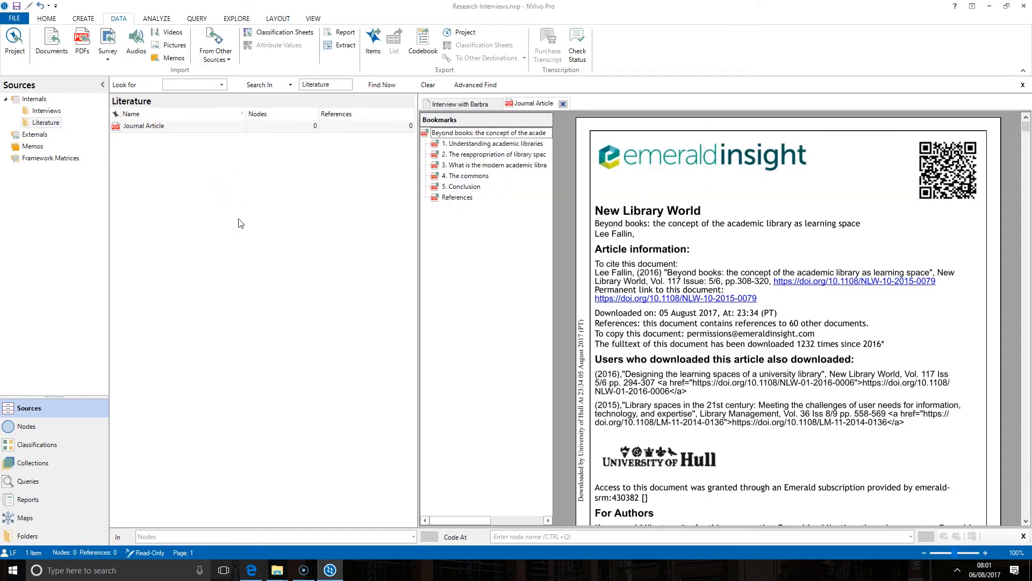
# - Switch between the open interview and Journal Article to view each, and close both sources
pyautogui.click(486, 107)
pyautogui.click(524, 103)
pyautogui.click(463, 104)
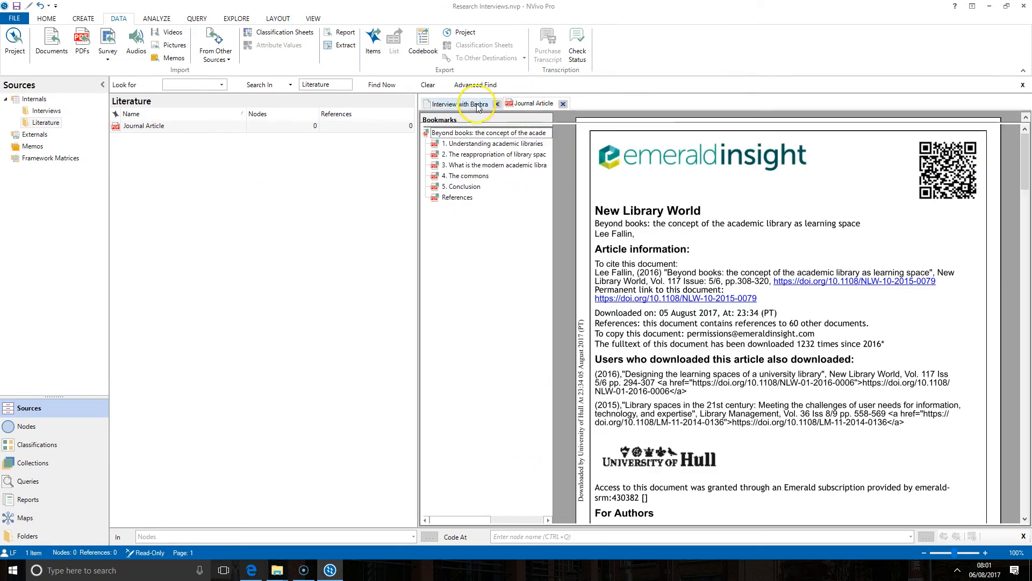
pyautogui.click(519, 110)
pyautogui.click(492, 104)
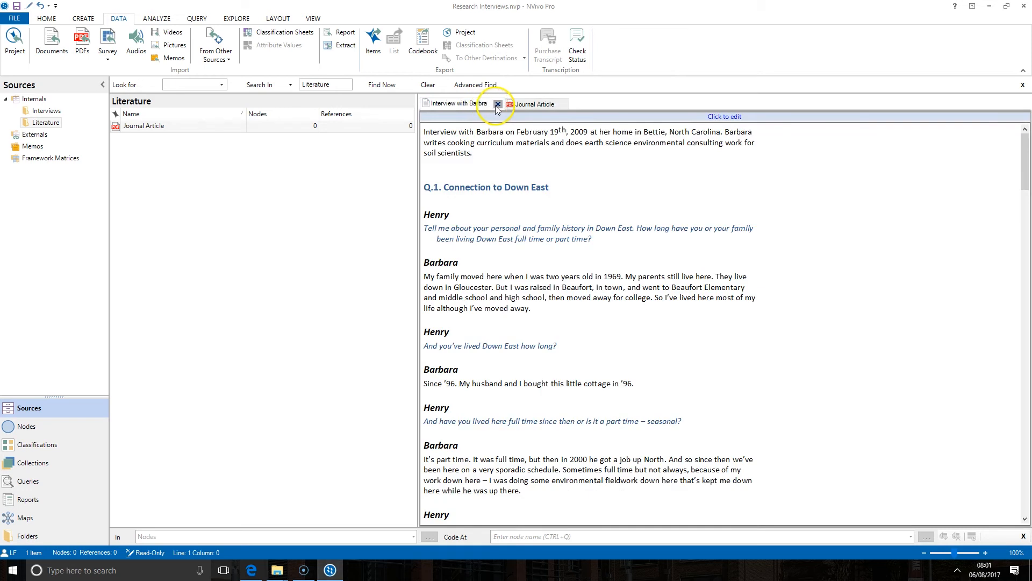
pyautogui.click(498, 104)
pyautogui.click(372, 393)
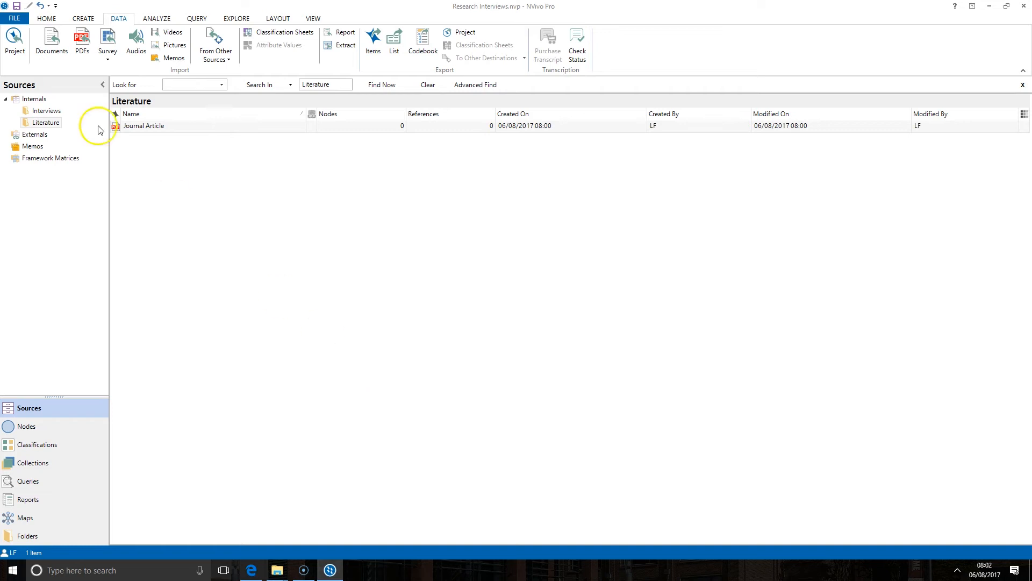
# - List the contents of the Interviews folder and minimise the project window to reveal the desktop
pyautogui.click(54, 113)
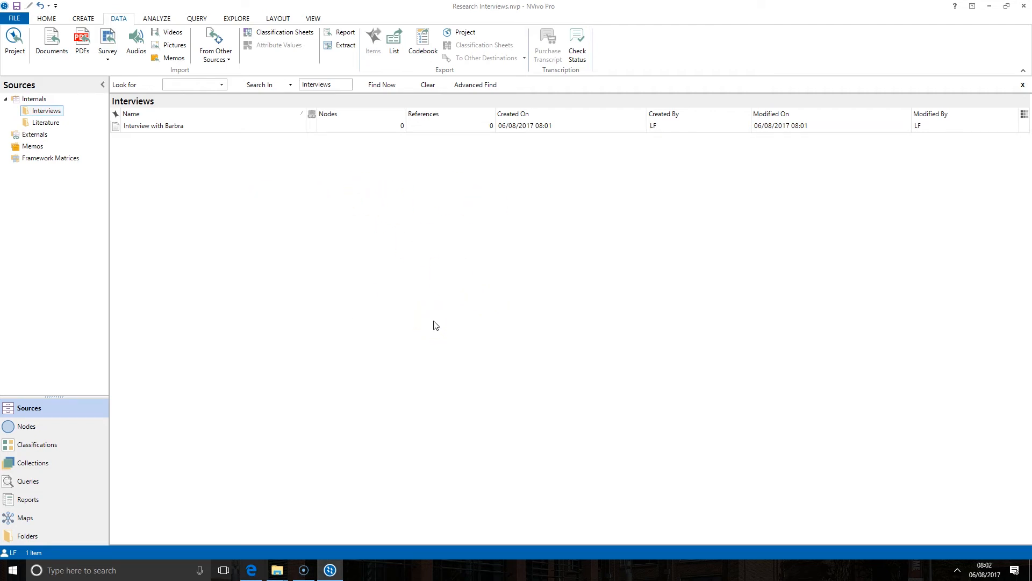
pyautogui.click(988, 7)
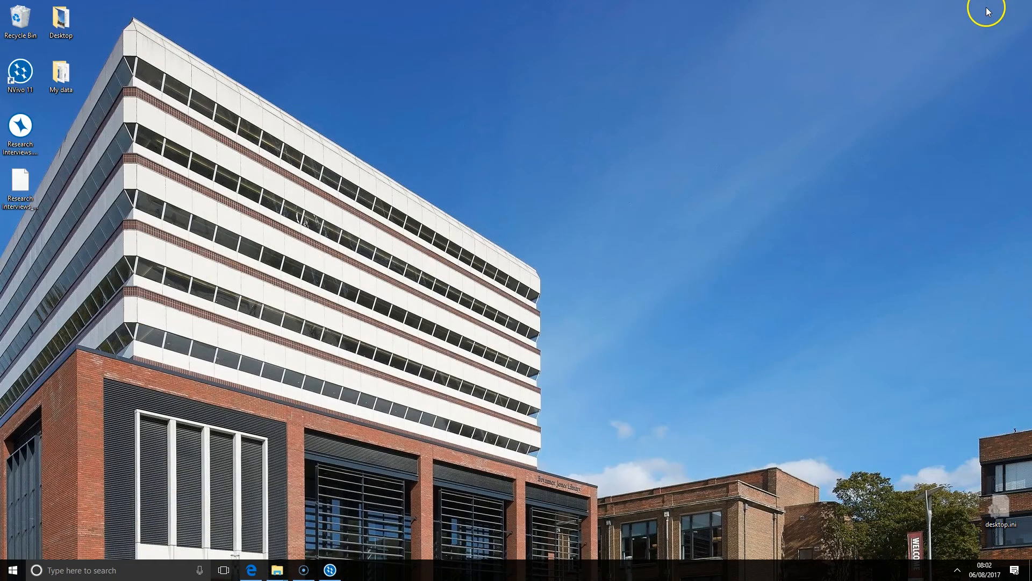
# - Open the My data folder from the desktop and bring its window in front of the project's Interviews source list
pyautogui.doubleClick(67, 78)
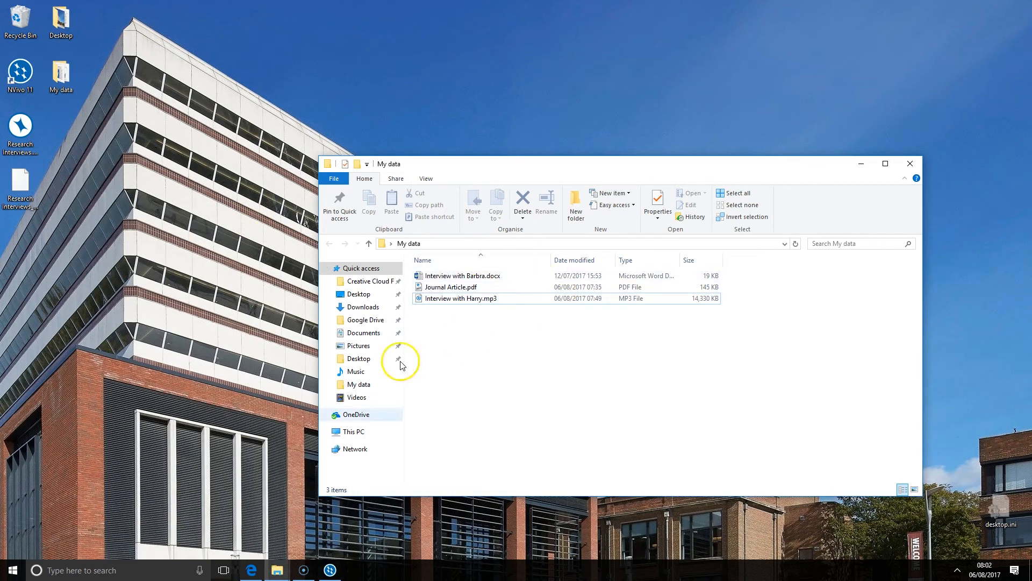
pyautogui.click(330, 569)
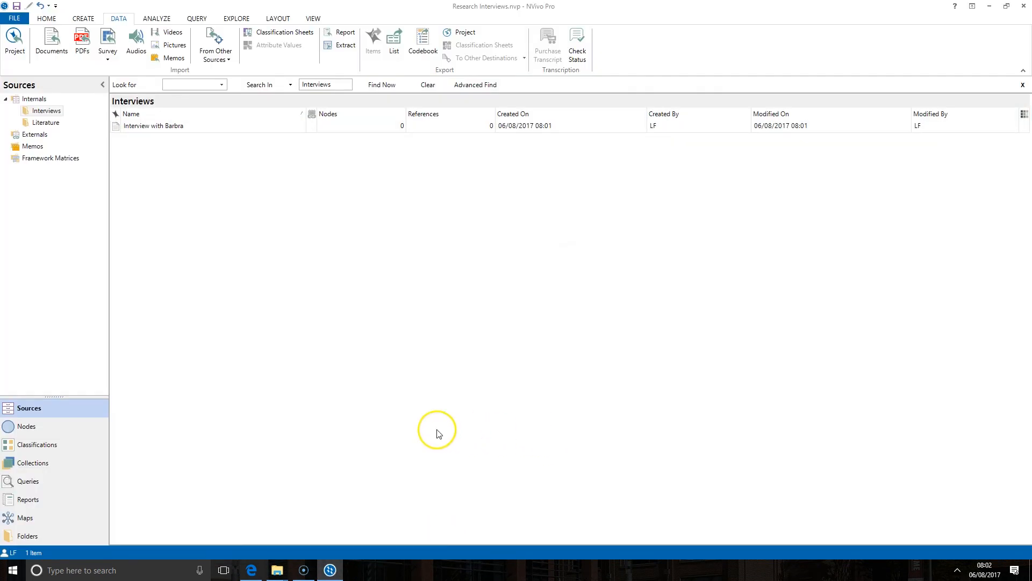
pyautogui.click(284, 569)
pyautogui.click(342, 524)
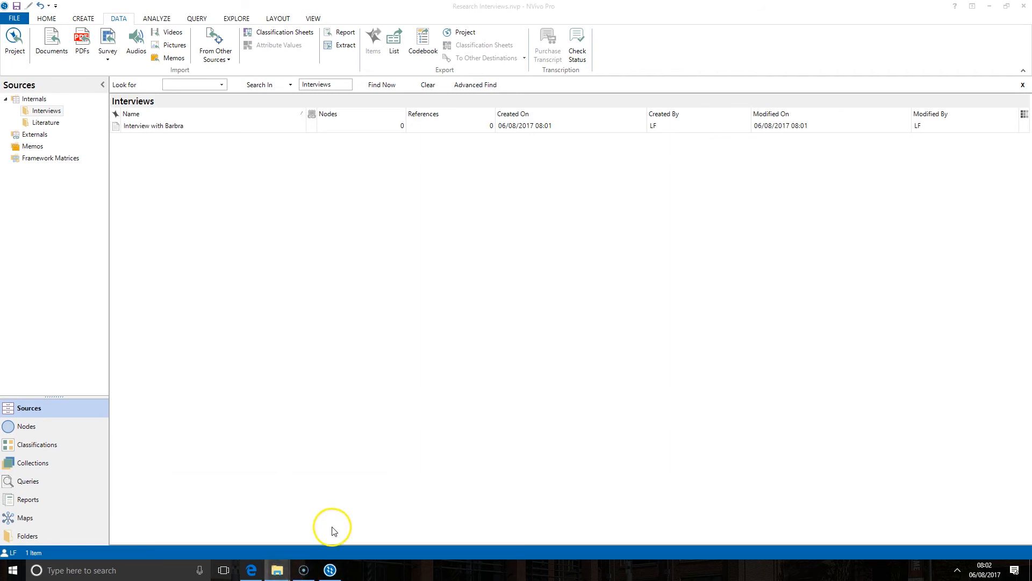
pyautogui.click(277, 570)
pyautogui.click(248, 525)
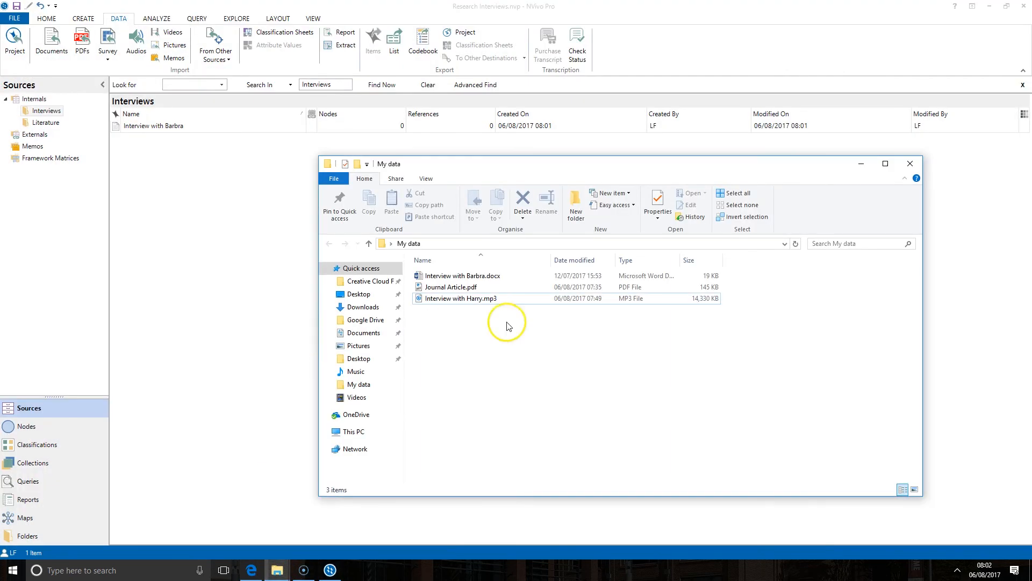
# - Import the interview MP3 file from My data into the Interviews folder and accept its audio properties as they are
pyautogui.click(487, 301)
pyautogui.moveTo(489, 306); pyautogui.dragTo(214, 182)
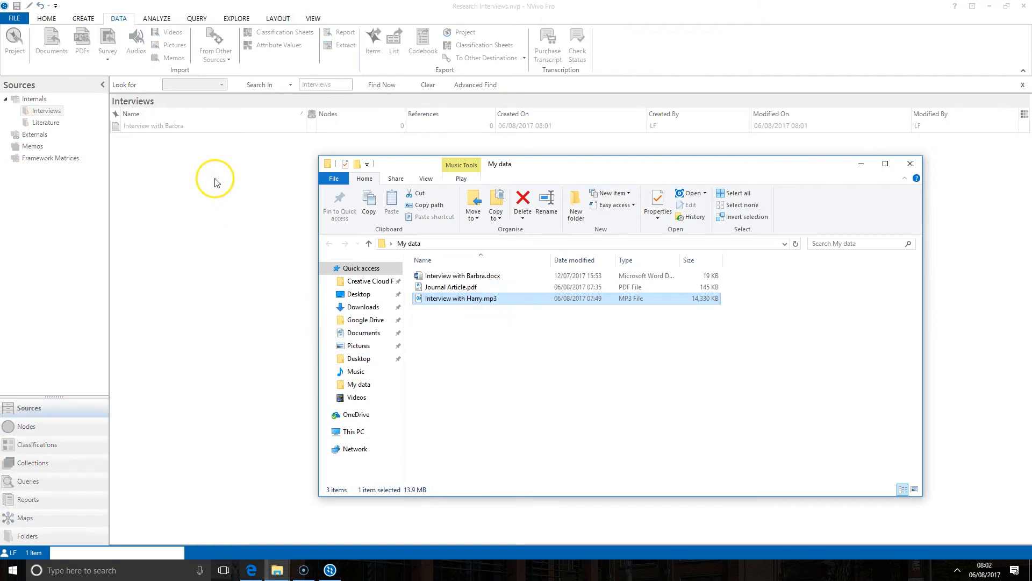
pyautogui.click(862, 165)
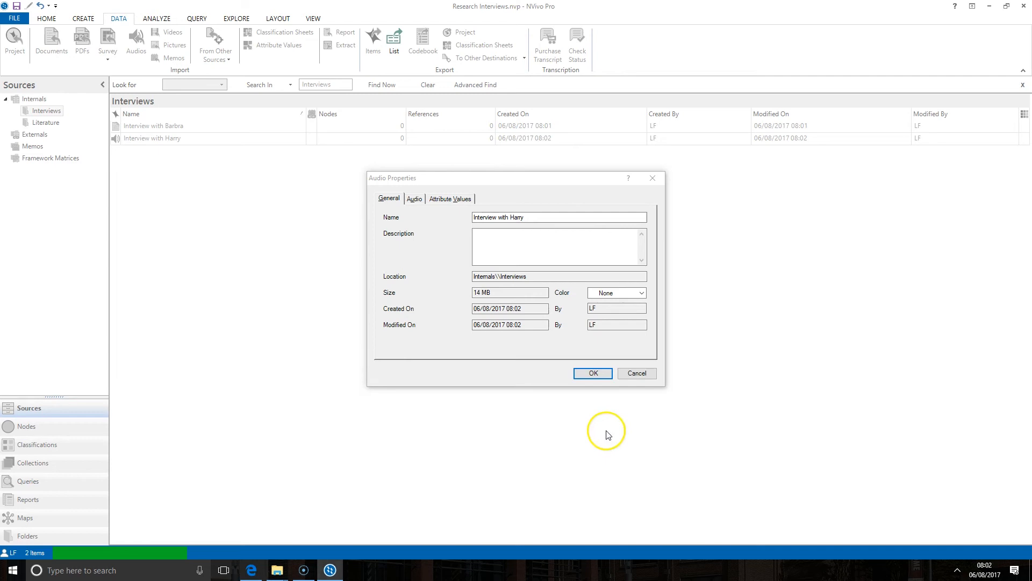
pyautogui.click(594, 373)
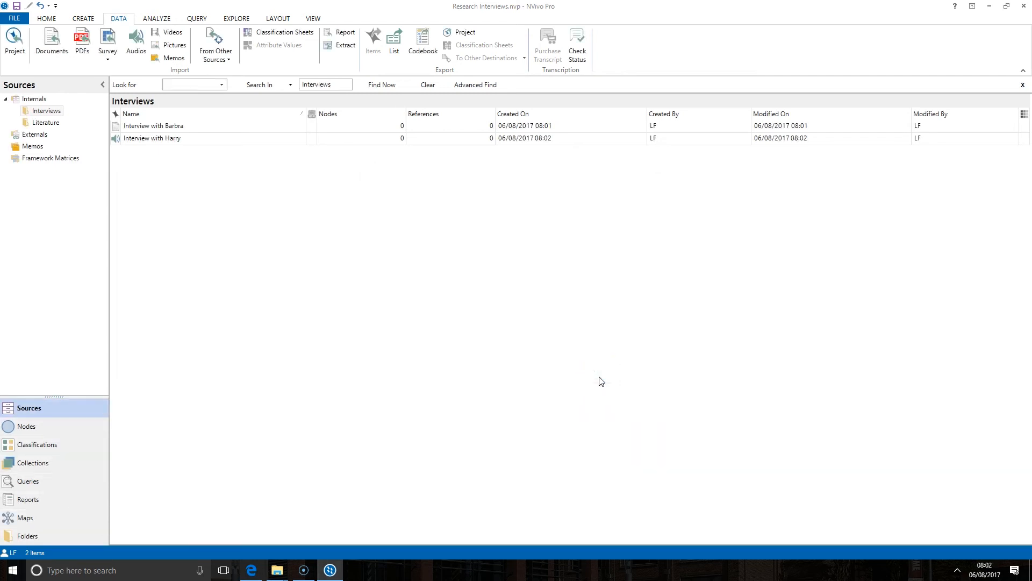
# - Open the imported audio interview, play it while trying faster and slower play speeds, pause playback and close the source
pyautogui.click(166, 138)
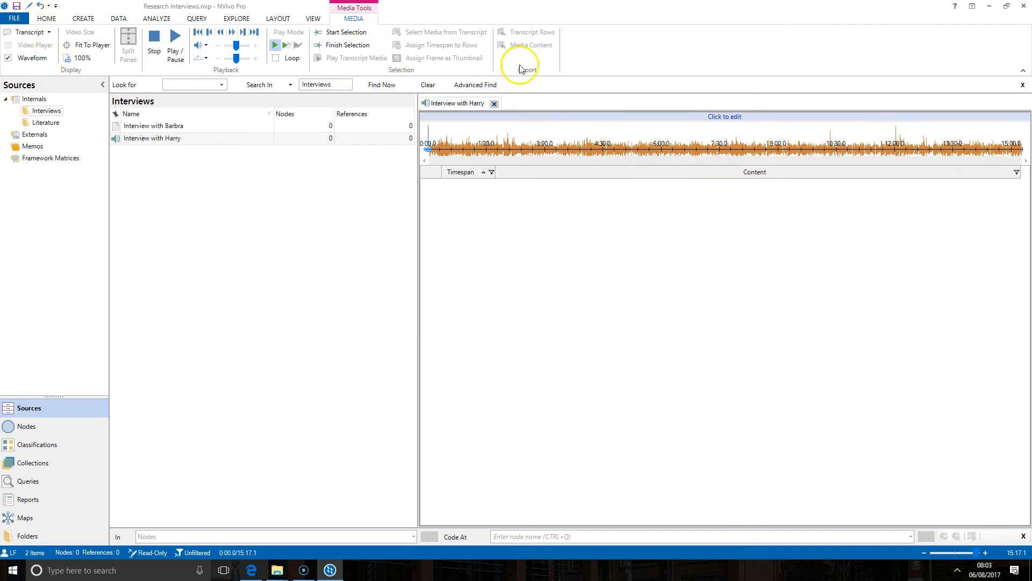
pyautogui.click(171, 54)
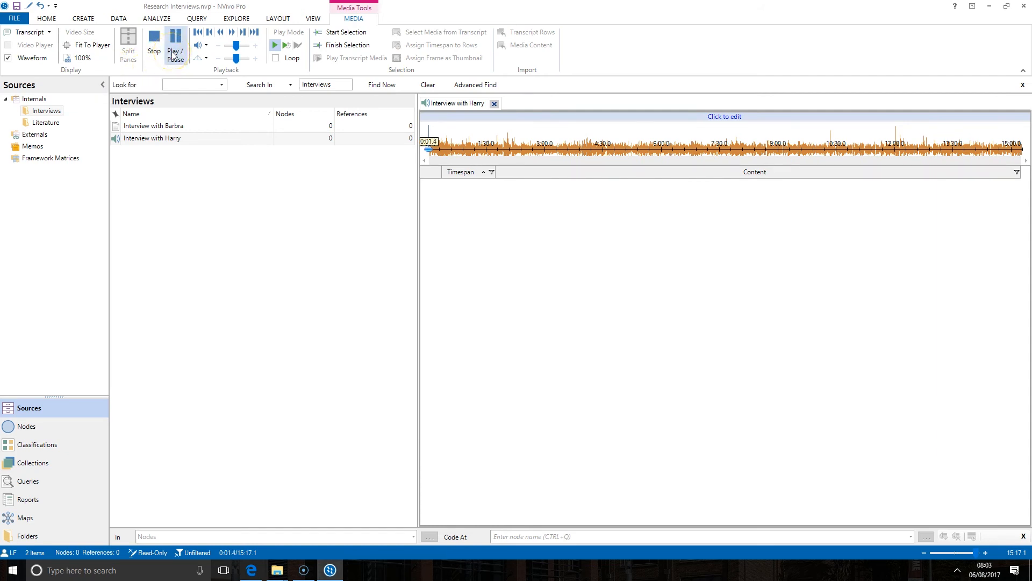
pyautogui.click(244, 59)
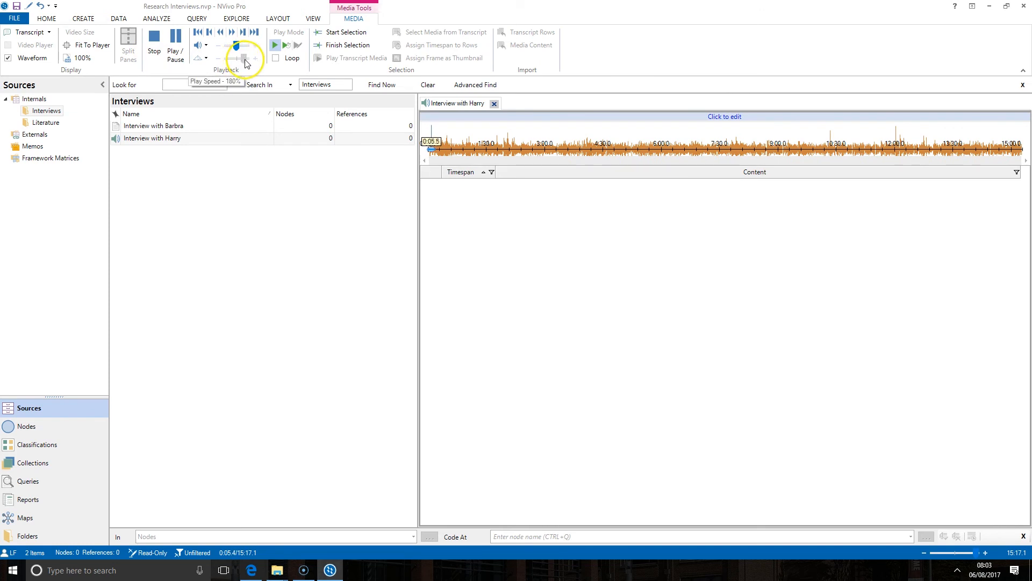
pyautogui.click(226, 60)
pyautogui.click(175, 44)
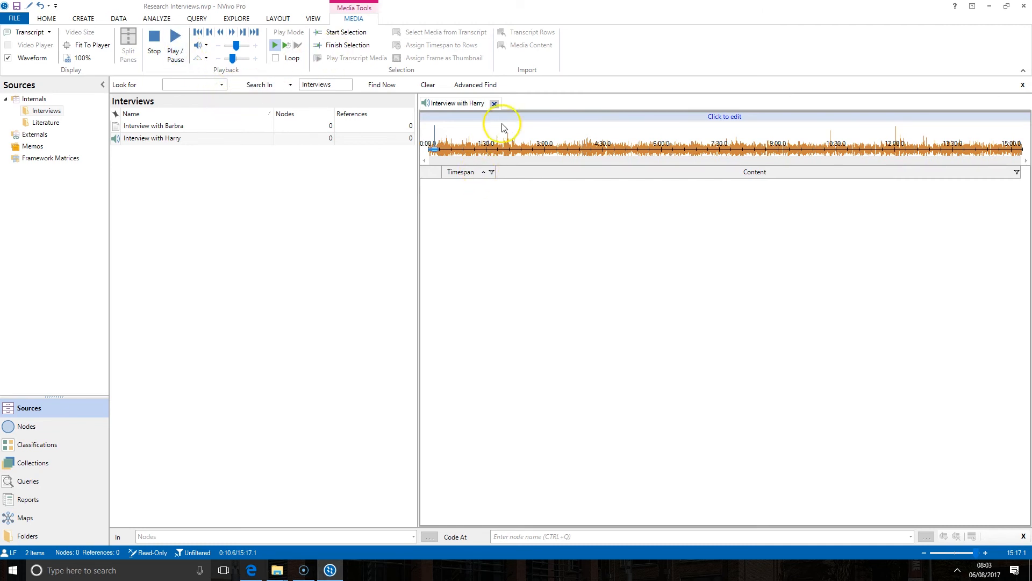
pyautogui.click(494, 103)
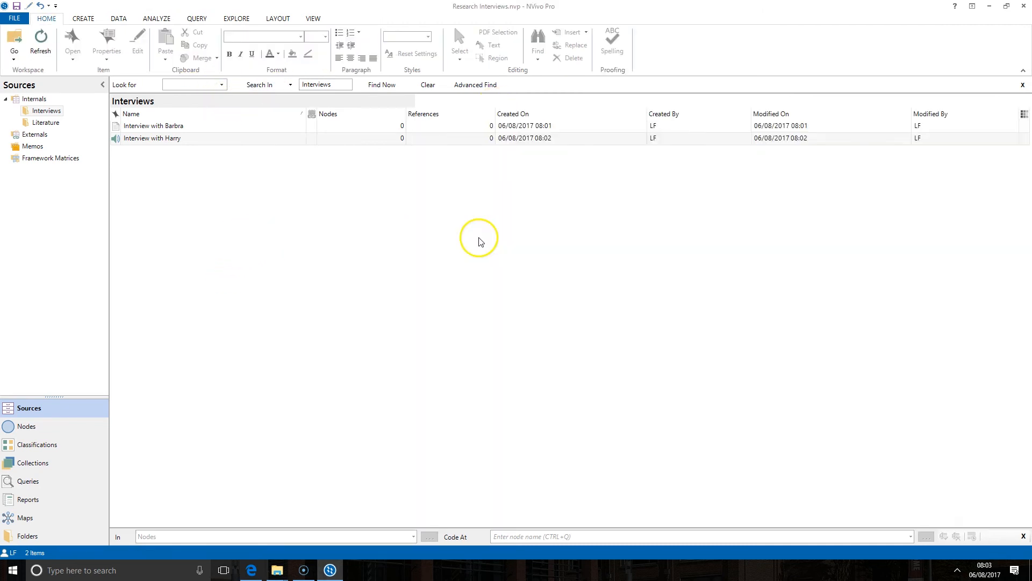
pyautogui.hotkey('alt', 'Tab')
pyautogui.click(861, 164)
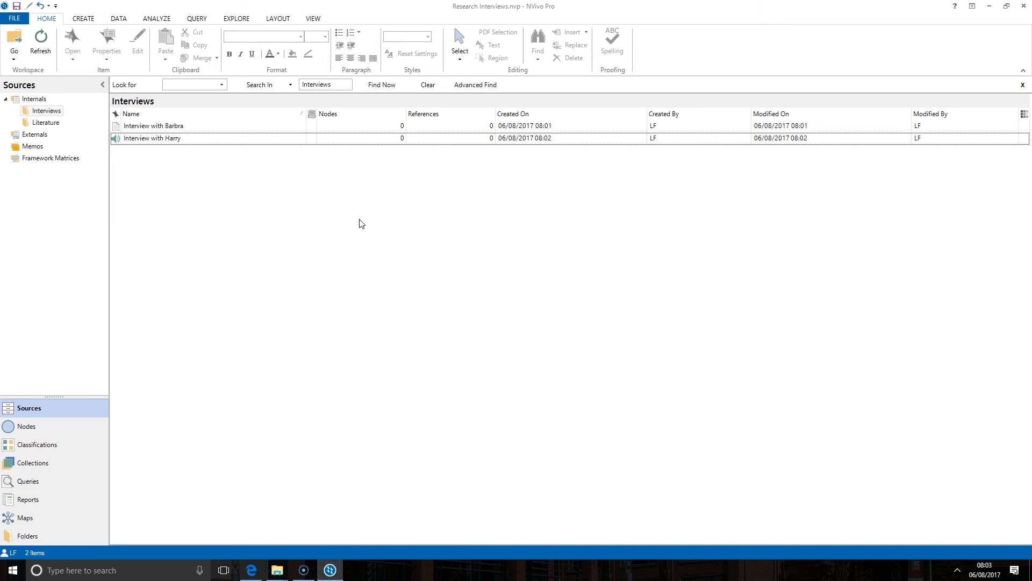
pyautogui.rightClick(199, 251)
pyautogui.press('Escape')
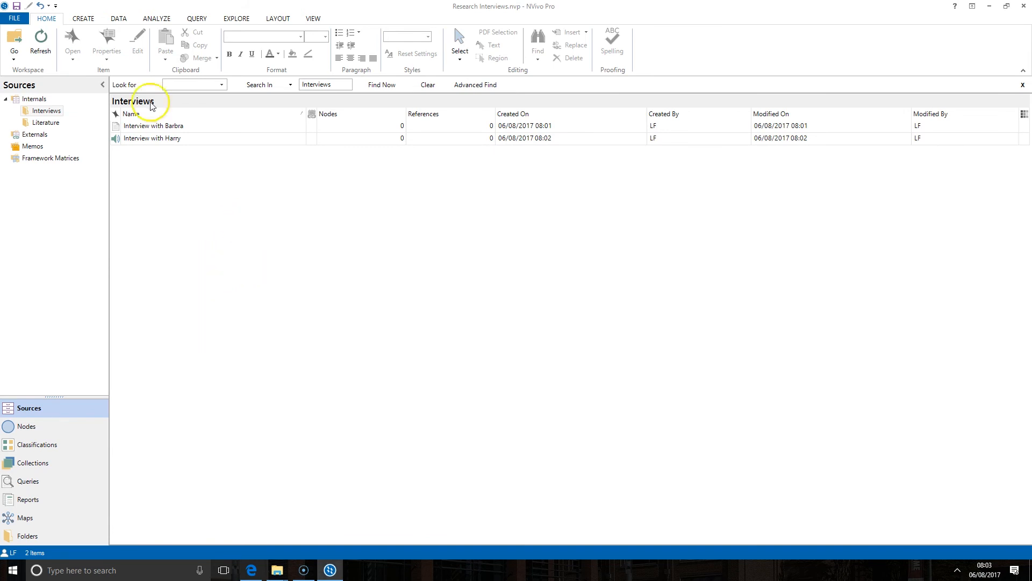
# - Show the Internals folder and examine the source types it can import, including the survey import formats
pyautogui.click(118, 18)
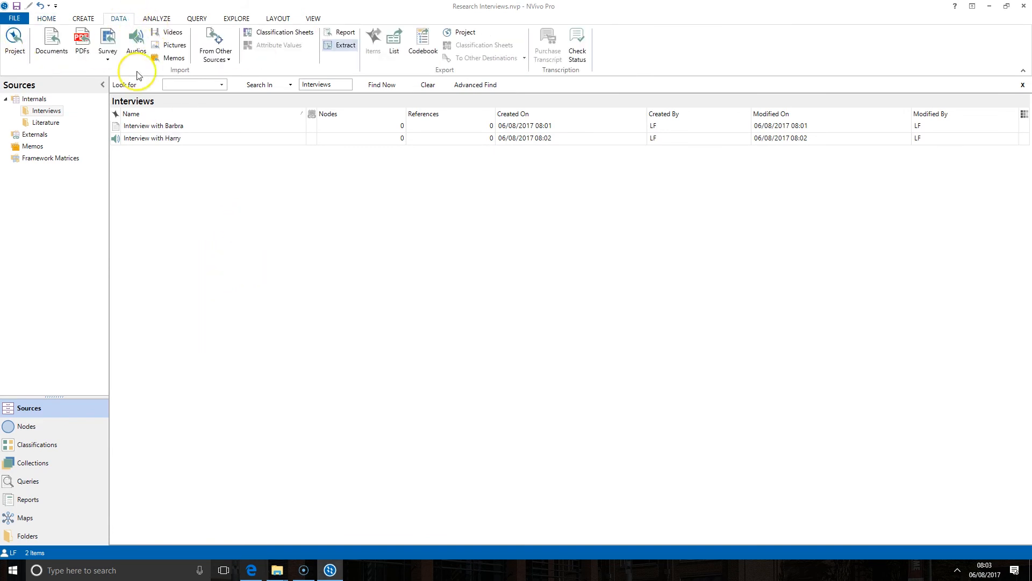
pyautogui.click(36, 99)
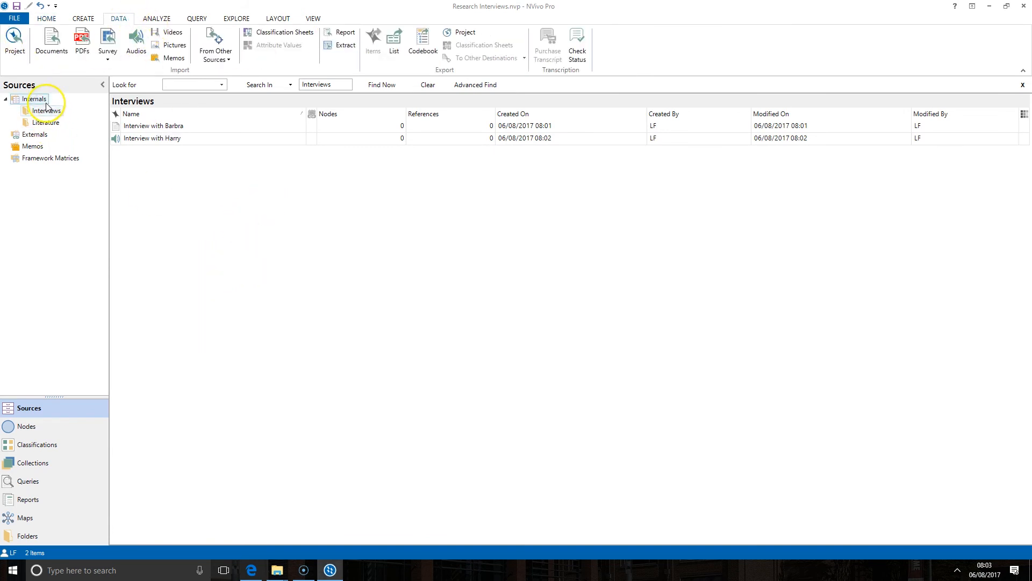
pyautogui.rightClick(209, 171)
pyautogui.moveTo(200, 190)
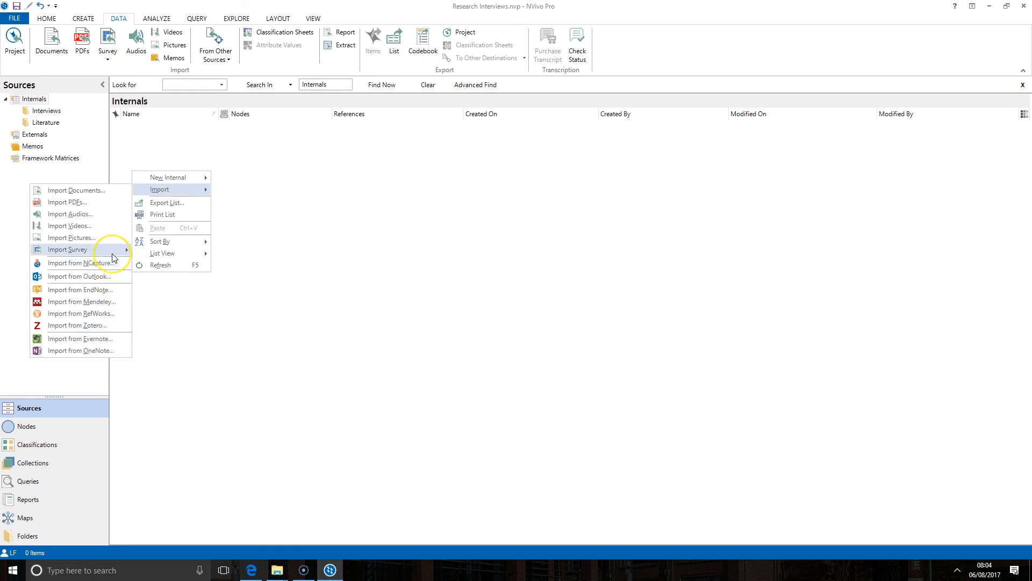
pyautogui.moveTo(112, 254)
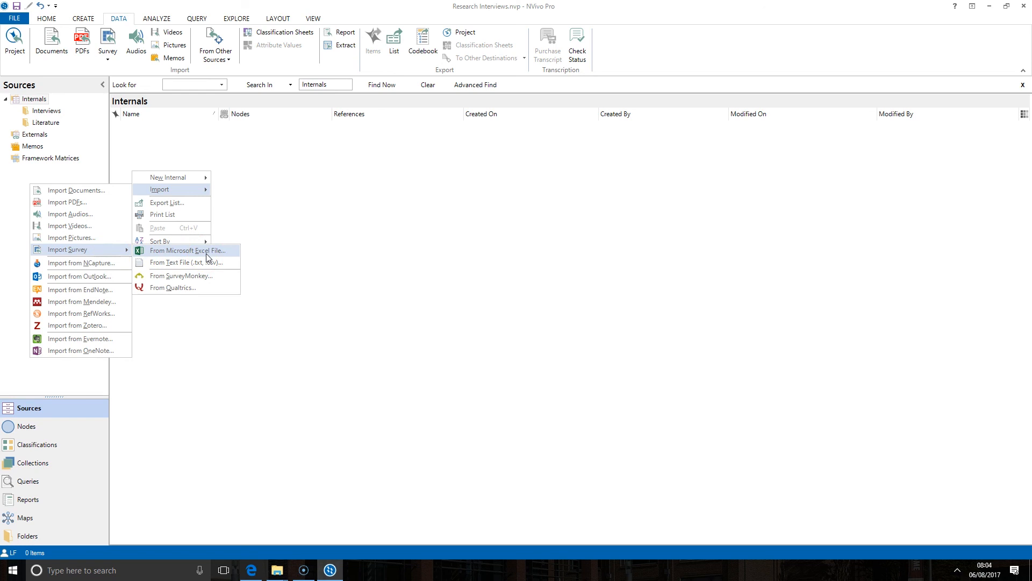
pyautogui.click(229, 254)
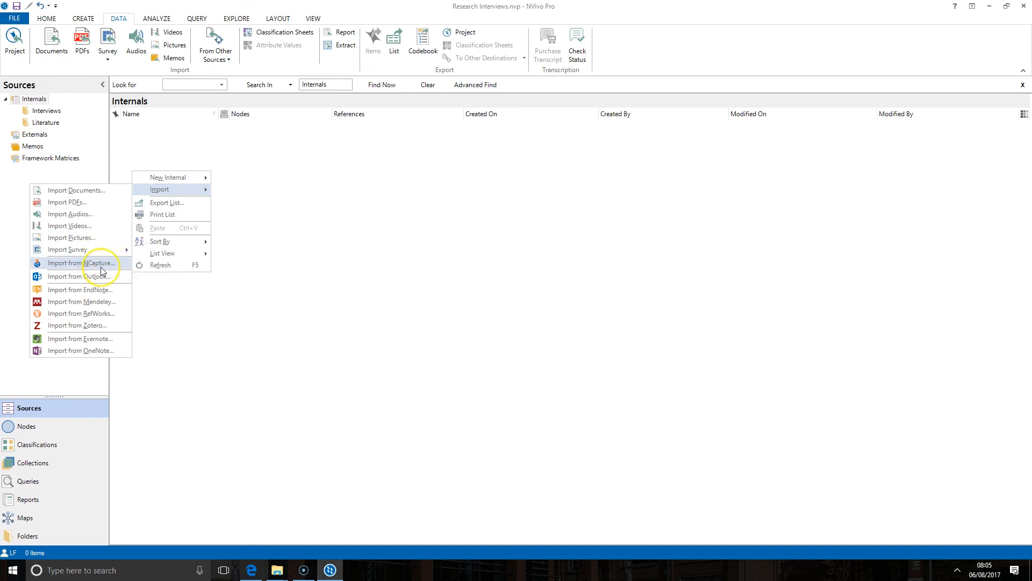
# - View the file selection dialog for importing from EndNote into Internals and cancel it
pyautogui.click(258, 312)
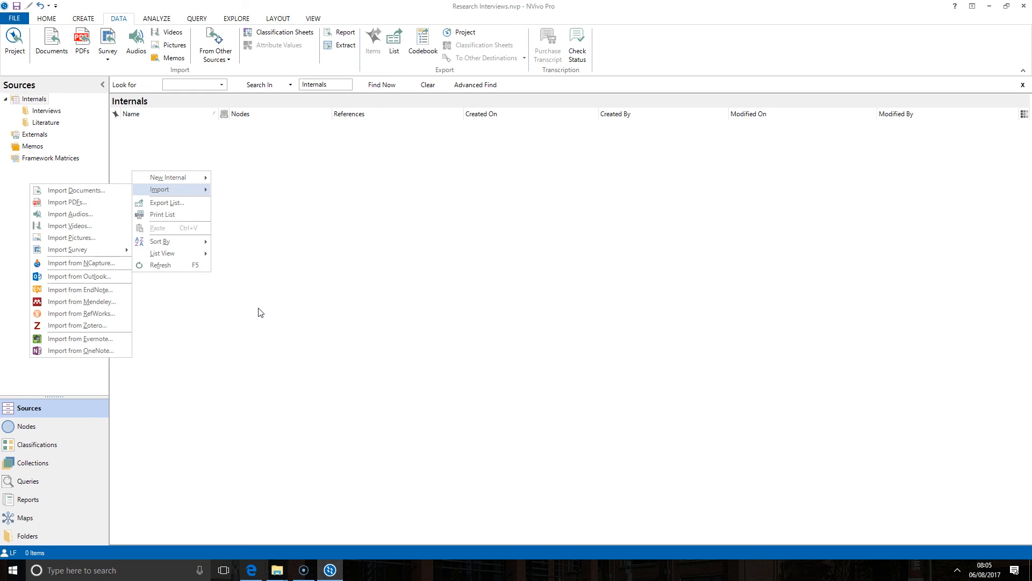
pyautogui.click(106, 290)
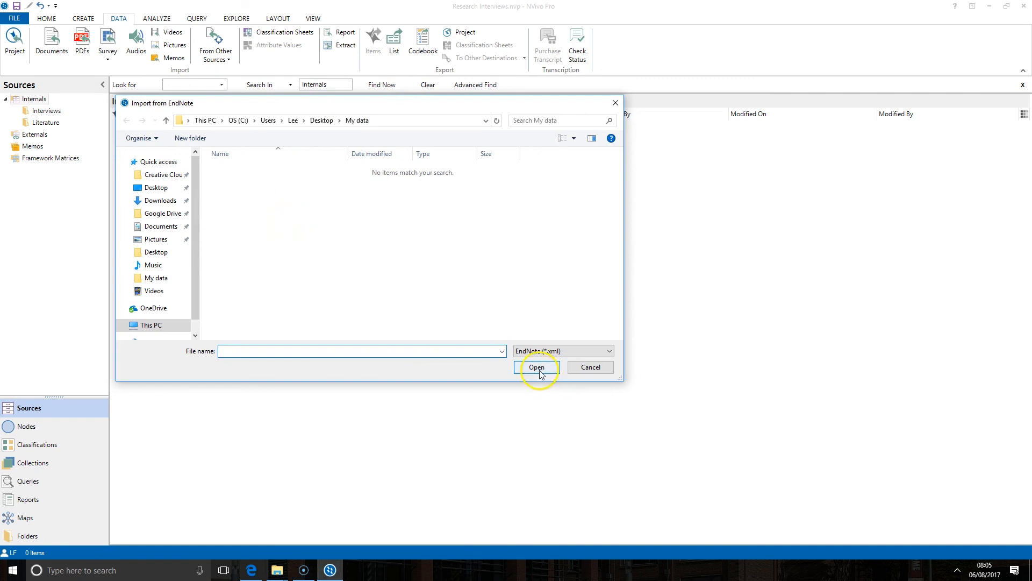
pyautogui.click(591, 370)
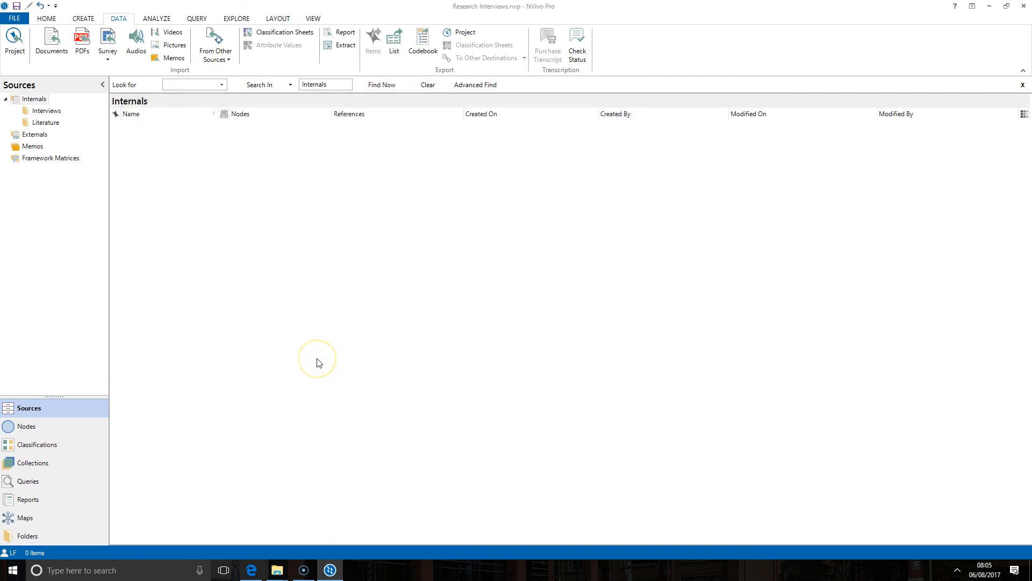